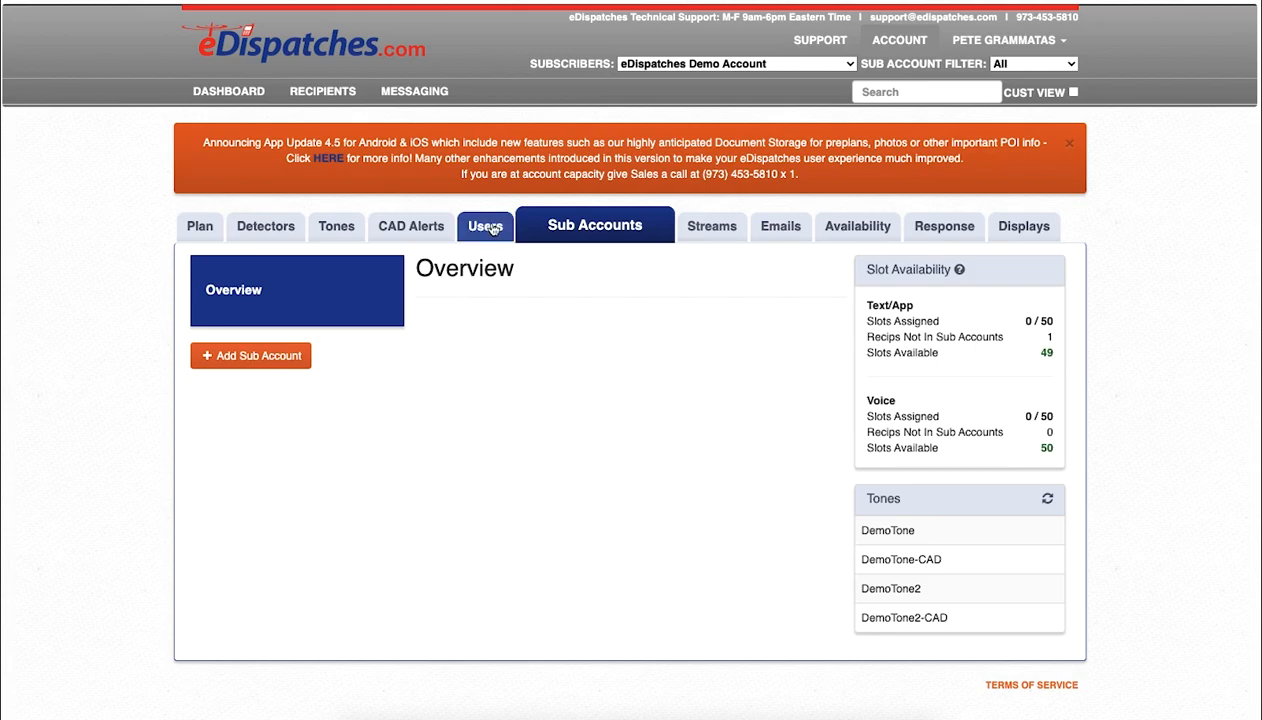
Step: Open a blank New User form from the Users list
left_click(490, 227)
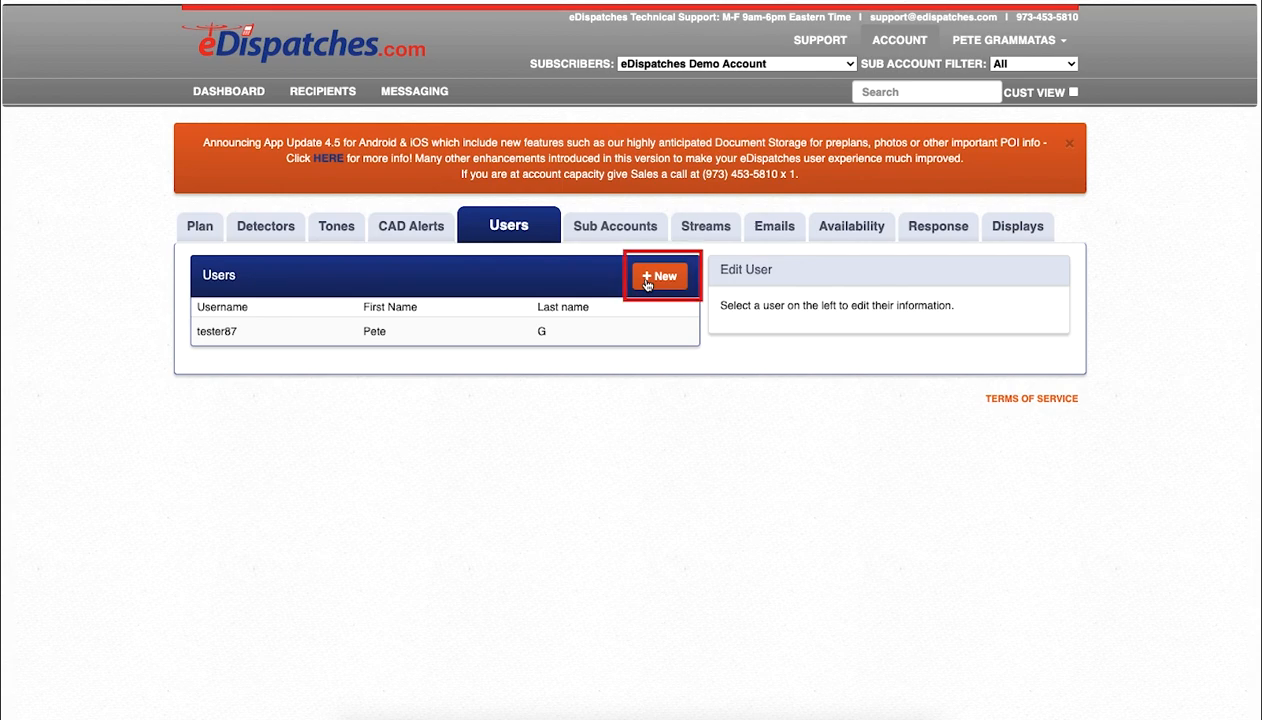
left_click(646, 282)
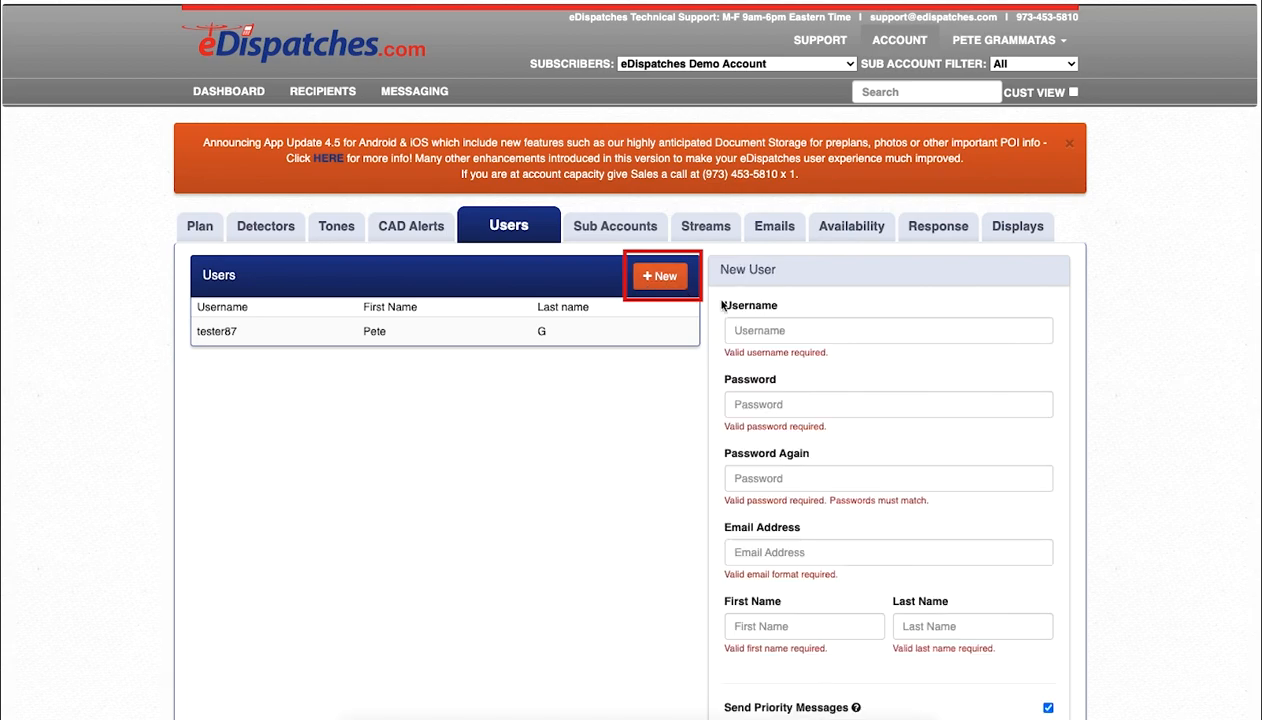
Step: Enter username ChiefCompany1 and the account password in both password fields
left_click(760, 325)
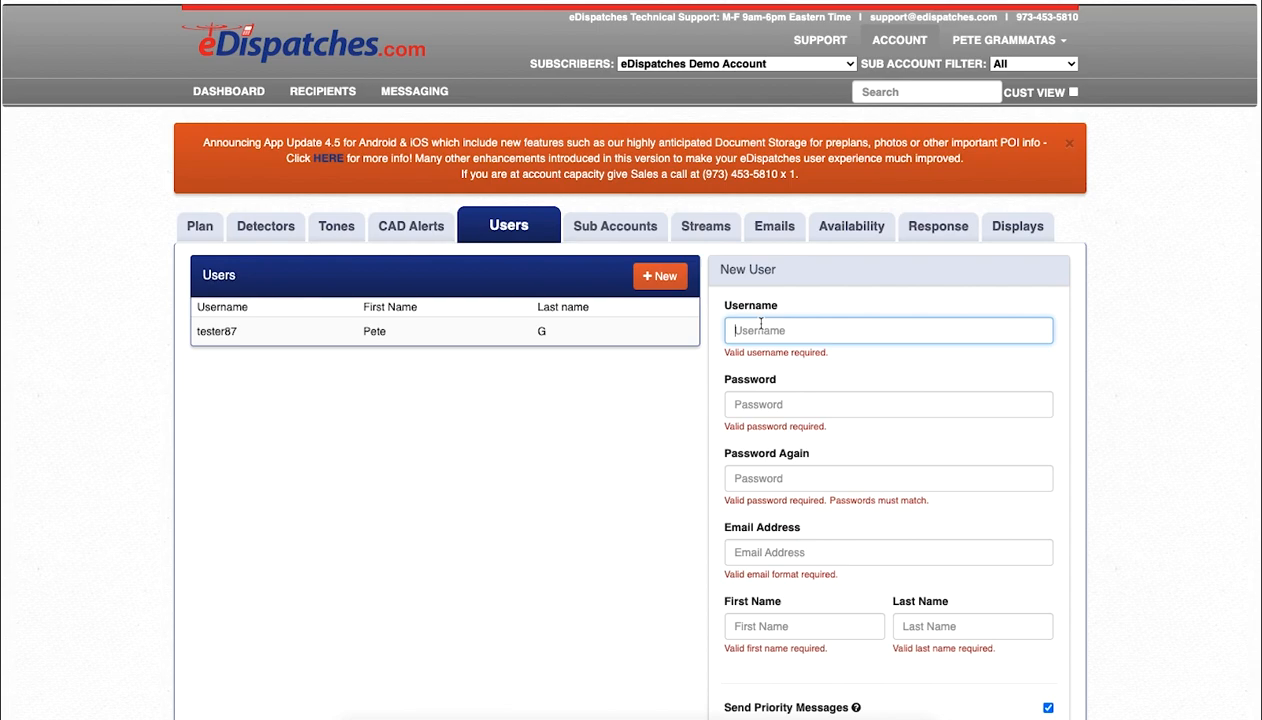
type("Chi")
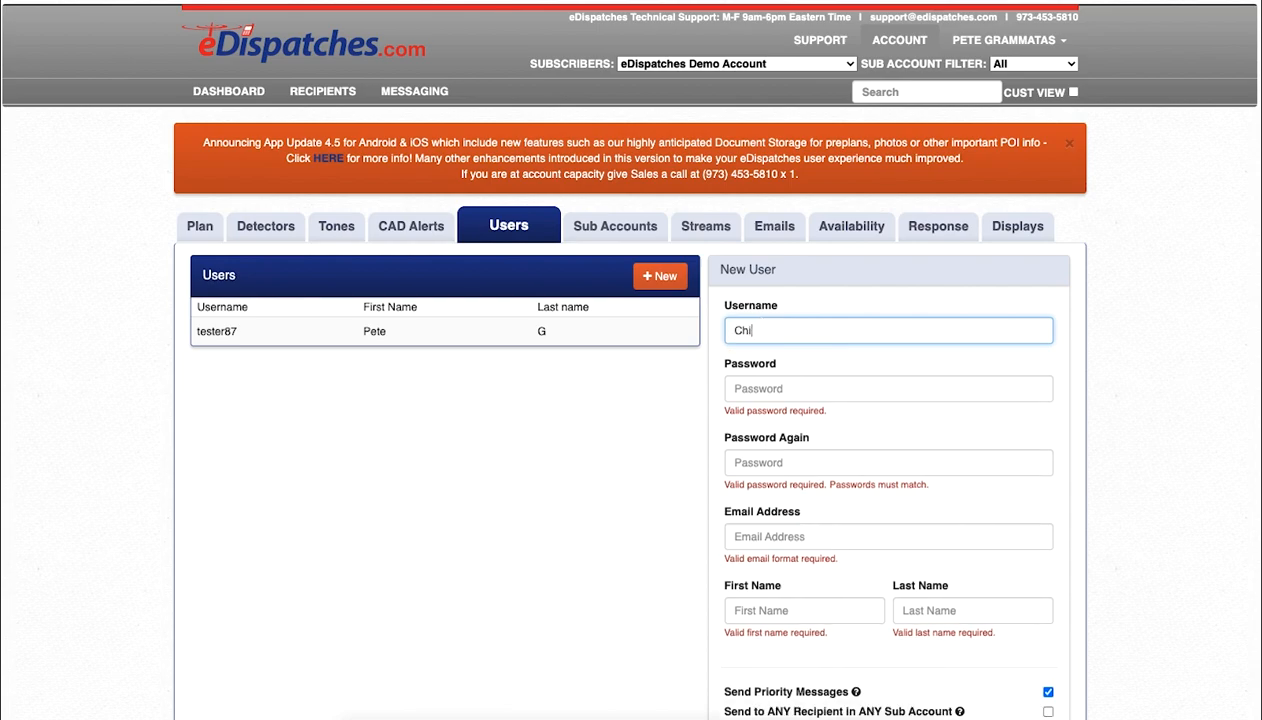
type("efCompany1")
key("Tab")
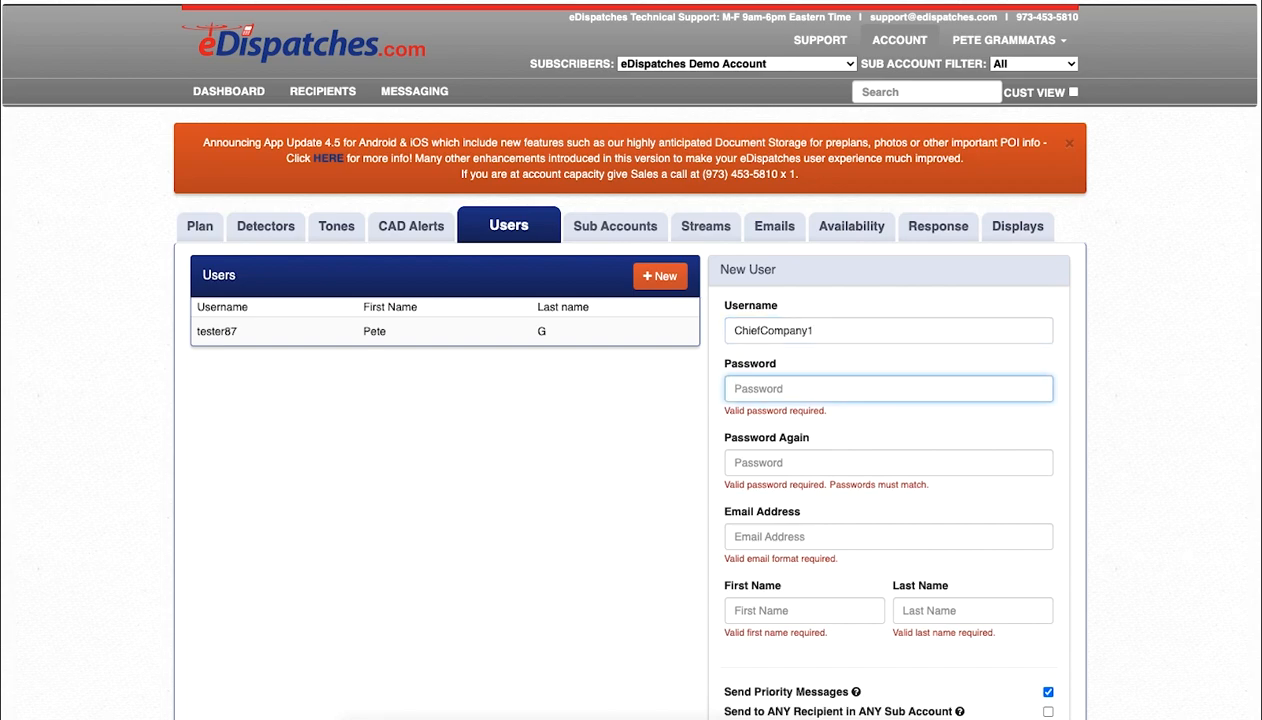
type("C•••••••")
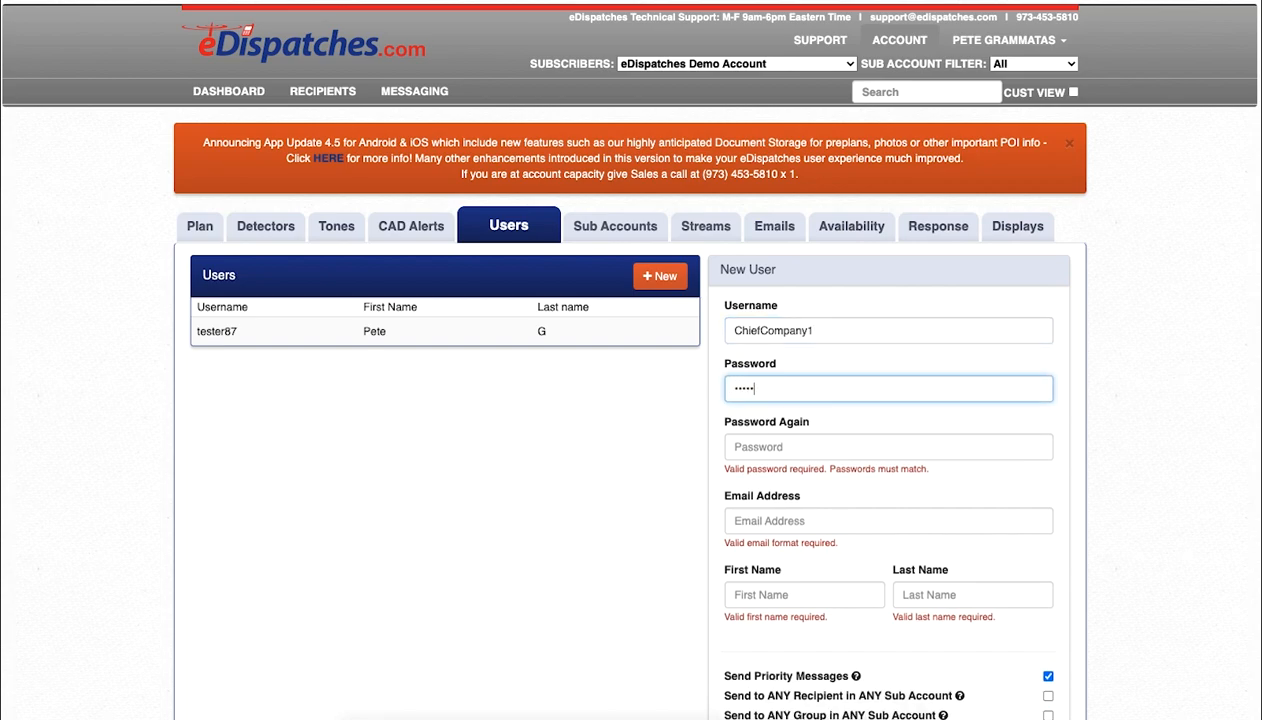
key("Tab")
type("•••••••")
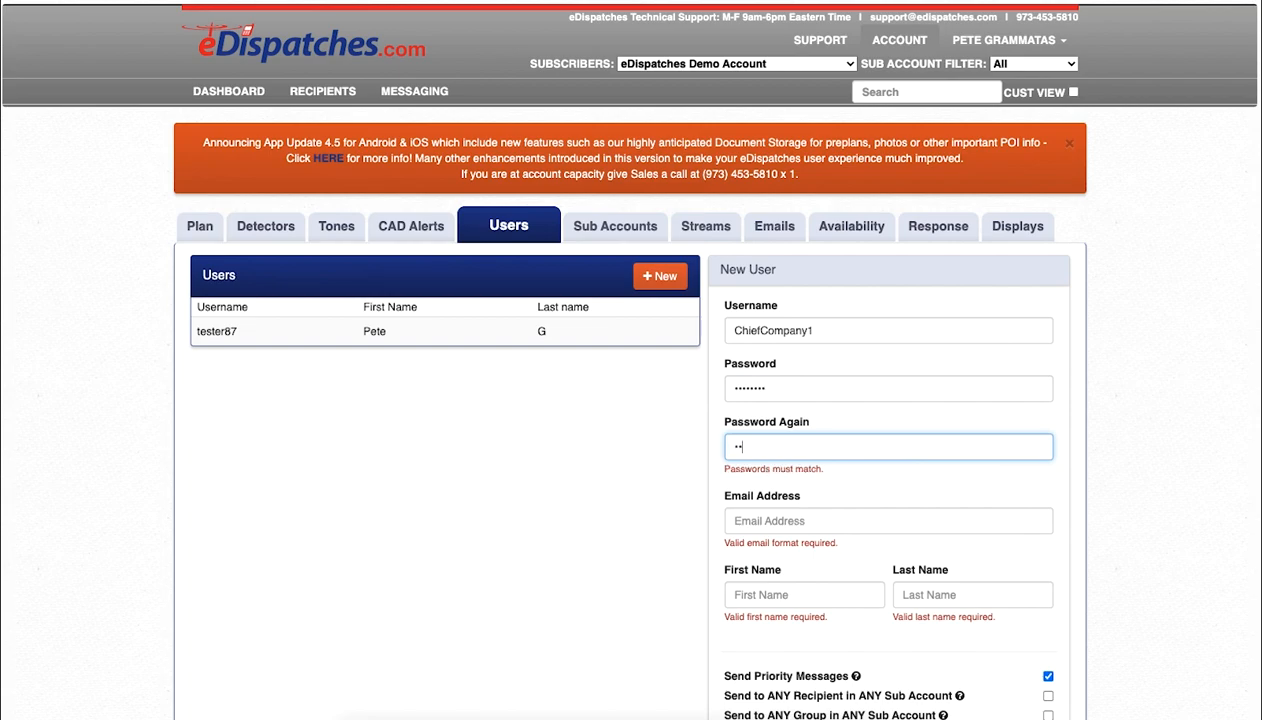
type("•")
Step: Fill in the support e-mail address and the chief's first and last name
key("Tab")
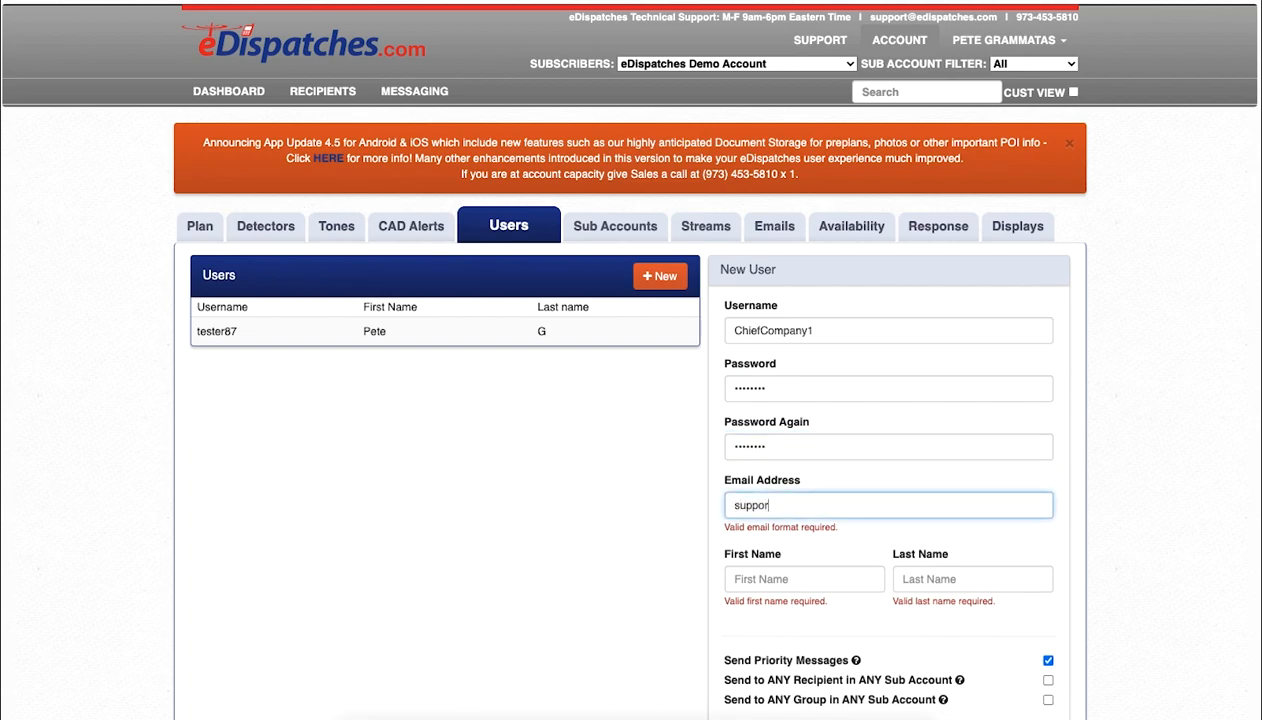
key("Tab")
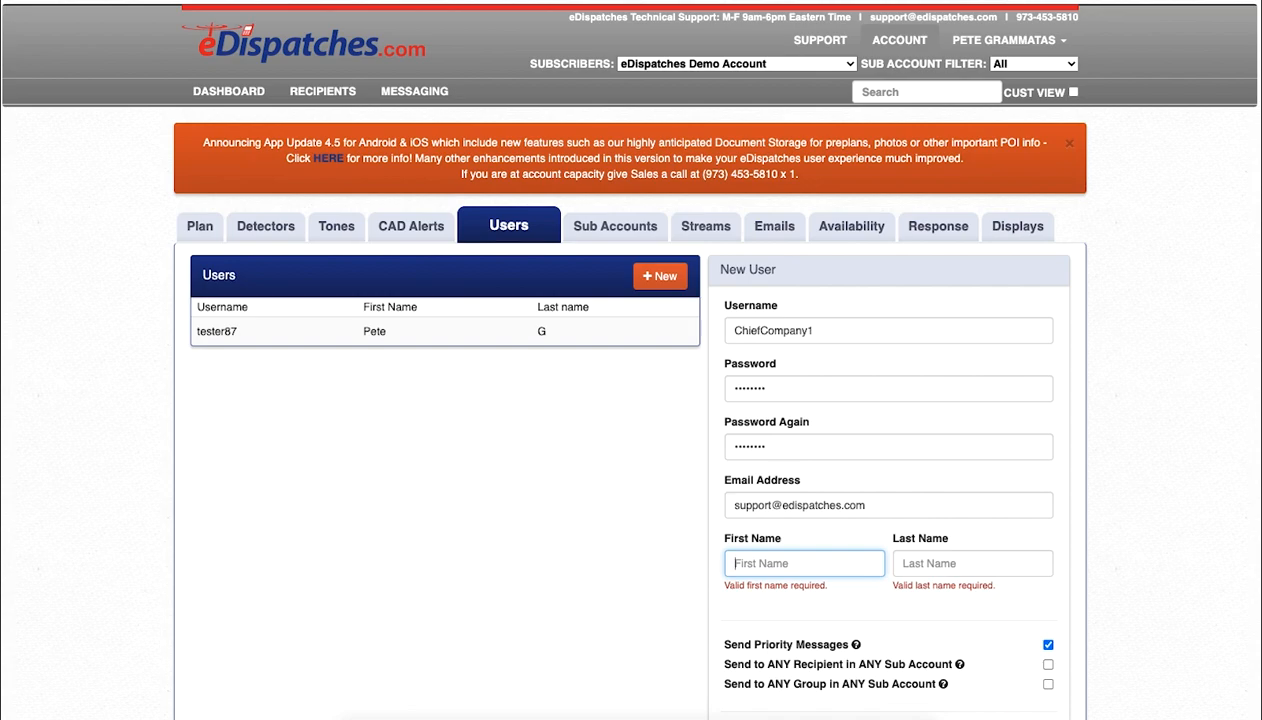
type("Chief")
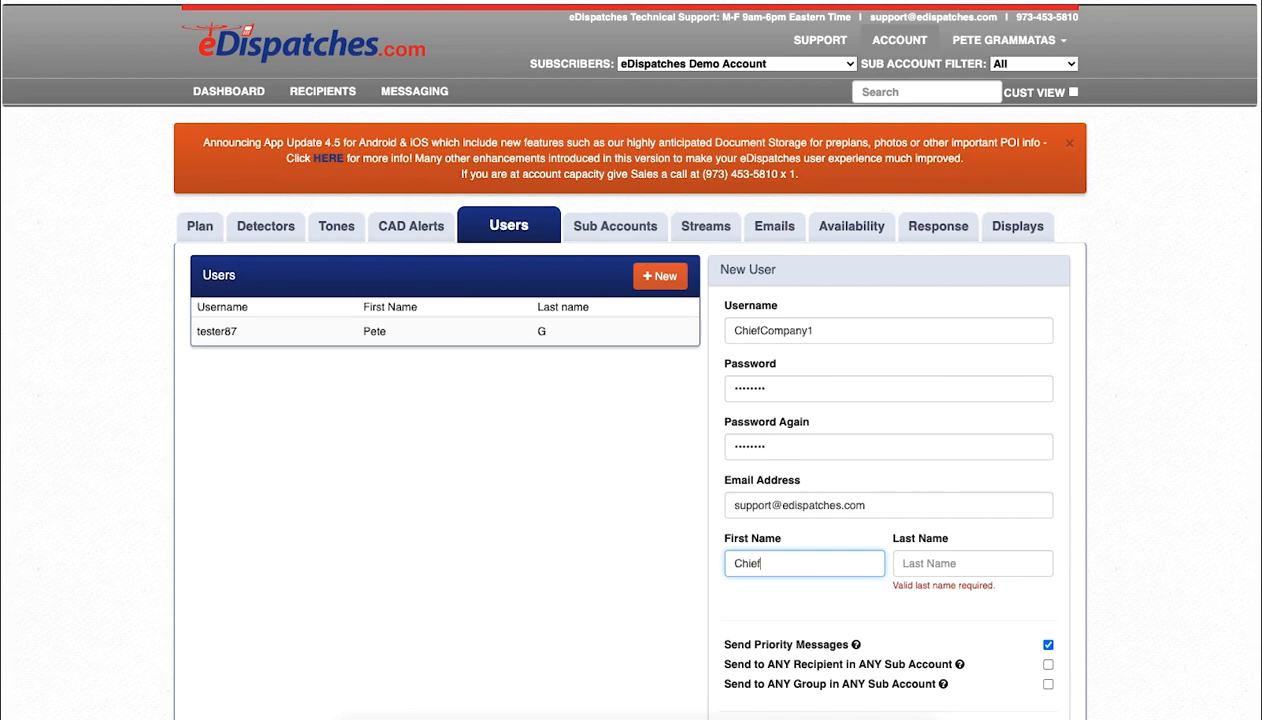
key("Tab")
type("Mays")
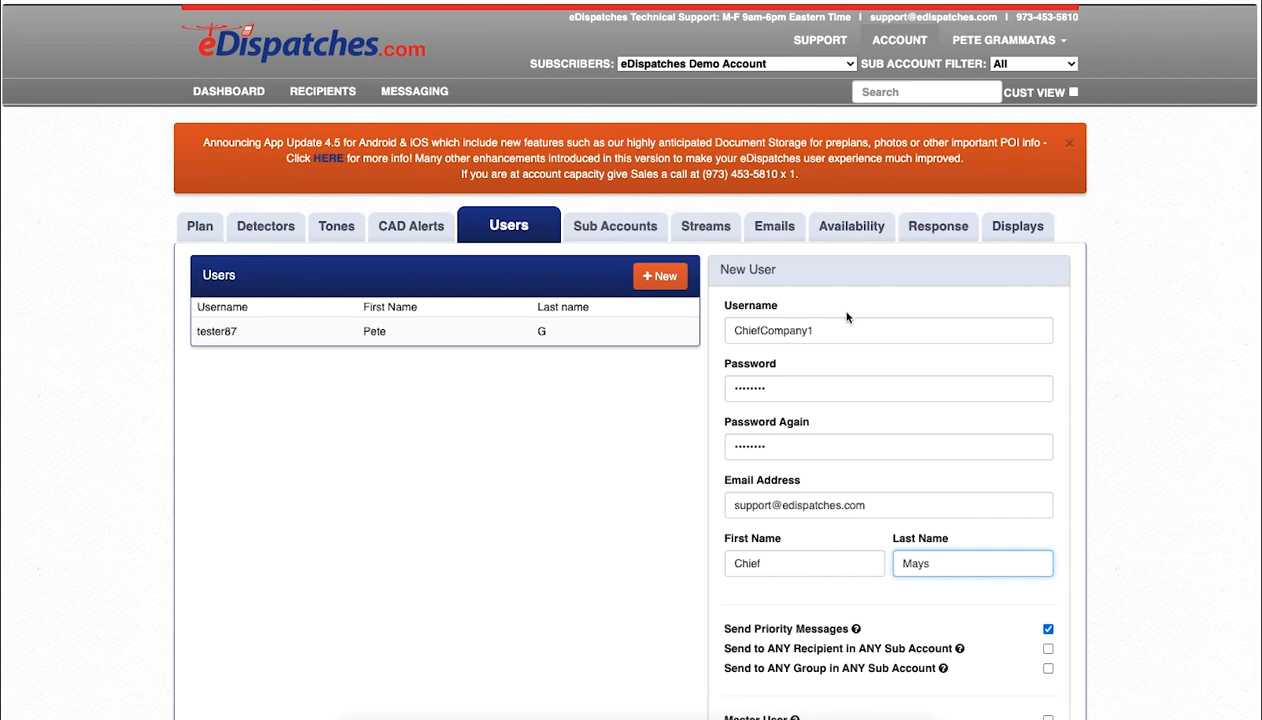
scroll(1140, 568, "down", 1)
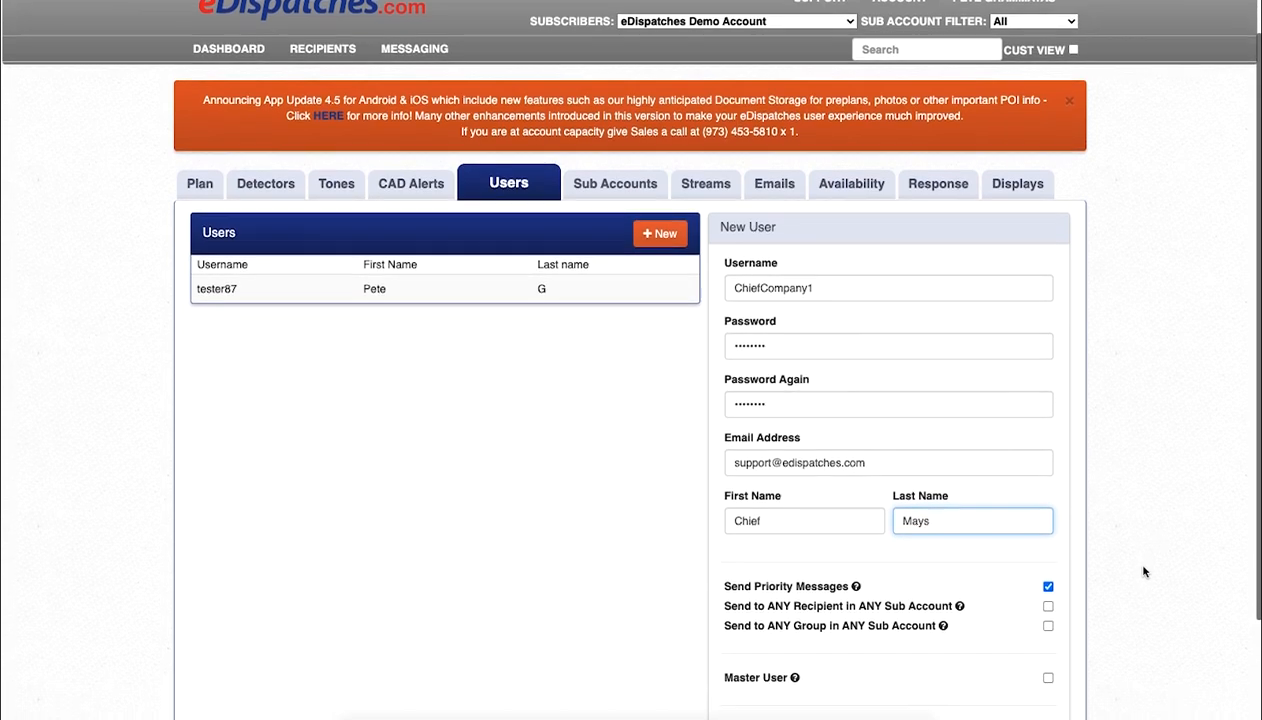
scroll(1068, 630, "down", 3)
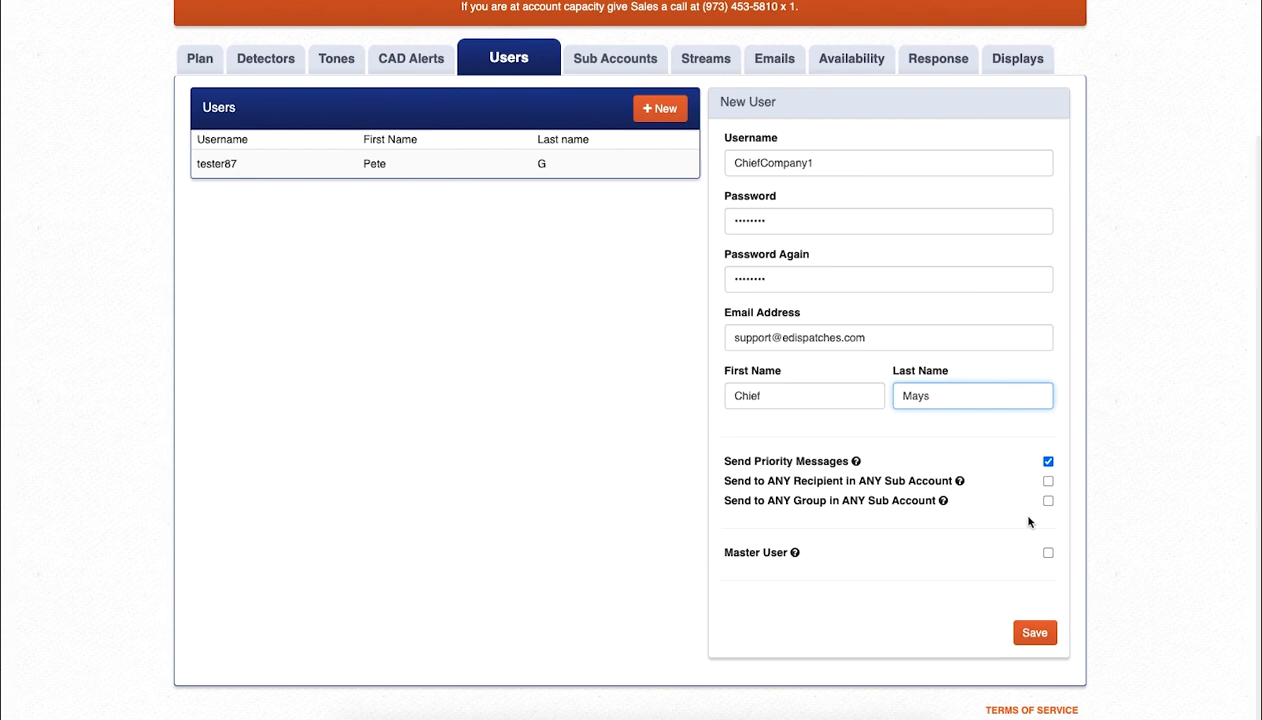
mouse_move(918, 488)
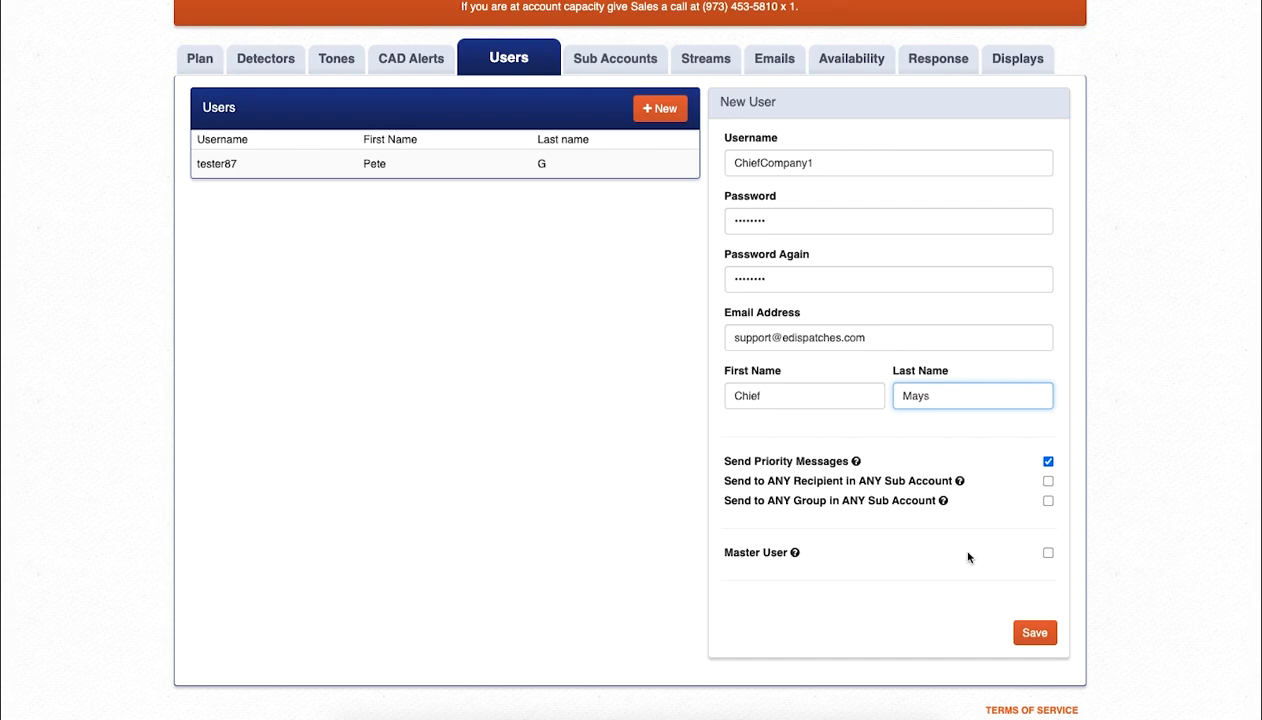
Step: Save the Company 1 chief's account, then start user ChiefCompany2 with its password entered twice
left_click(1035, 636)
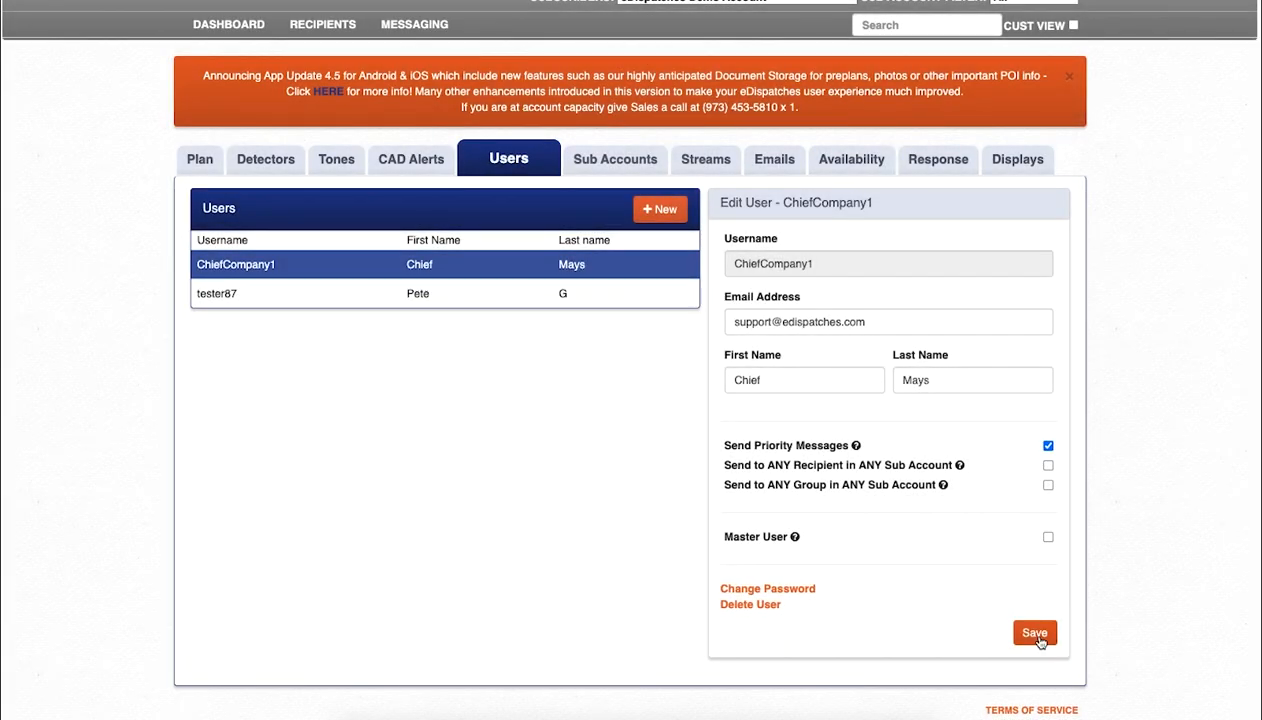
left_click(657, 212)
left_click(801, 266)
type("Chief")
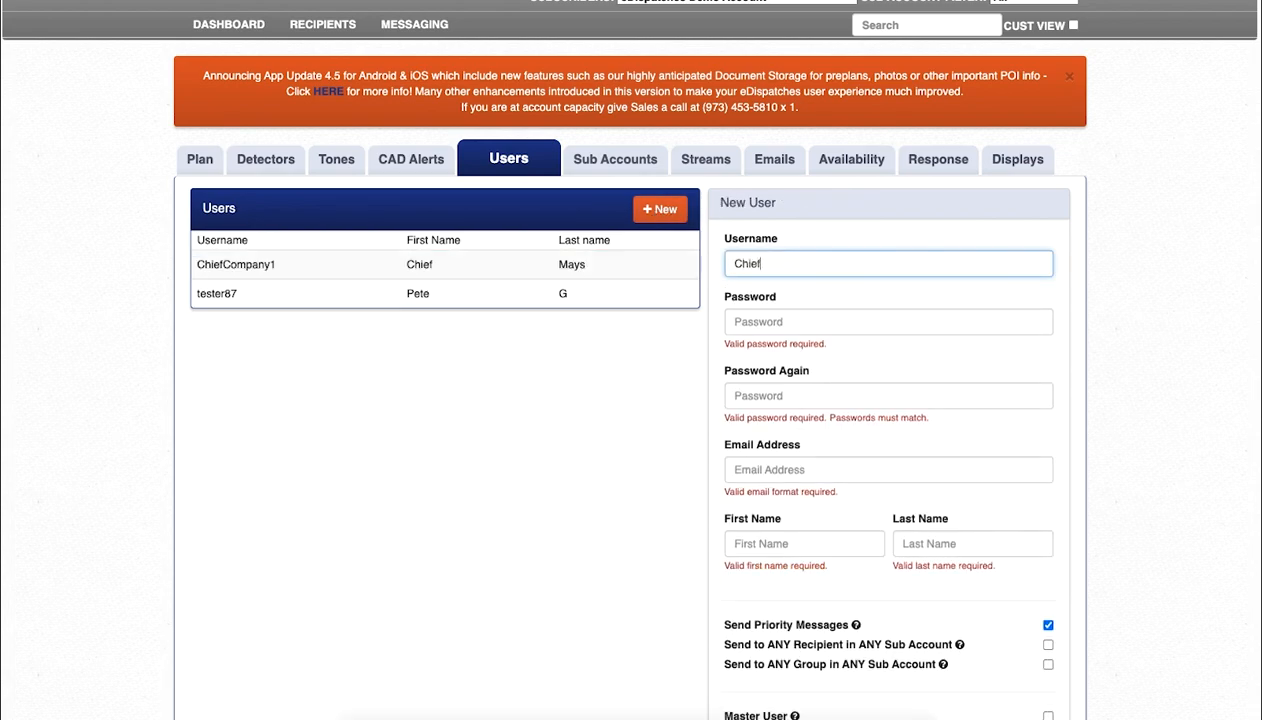
type("Company2")
key("Tab")
type("••••••••")
key("Tab")
type("••••••••")
Step: Add the support e-mail and the chief's first and last name, and save ChiefCompany2
key("Tab")
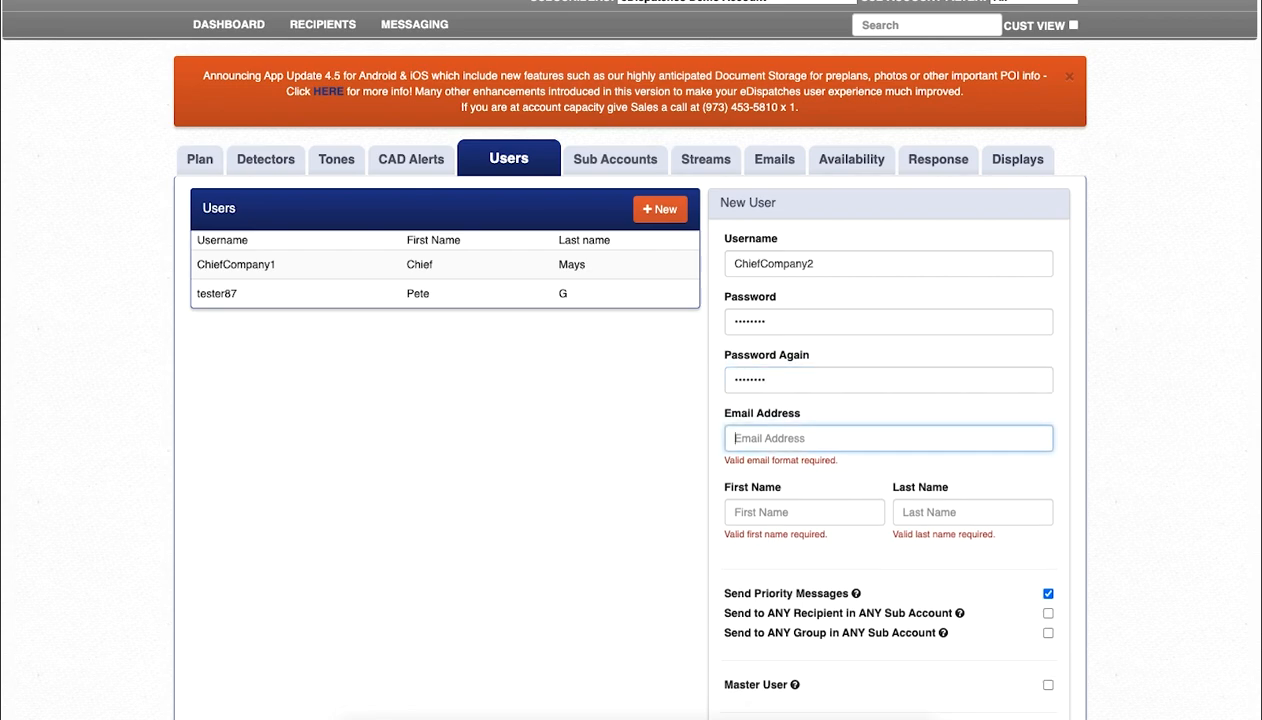
key("Tab")
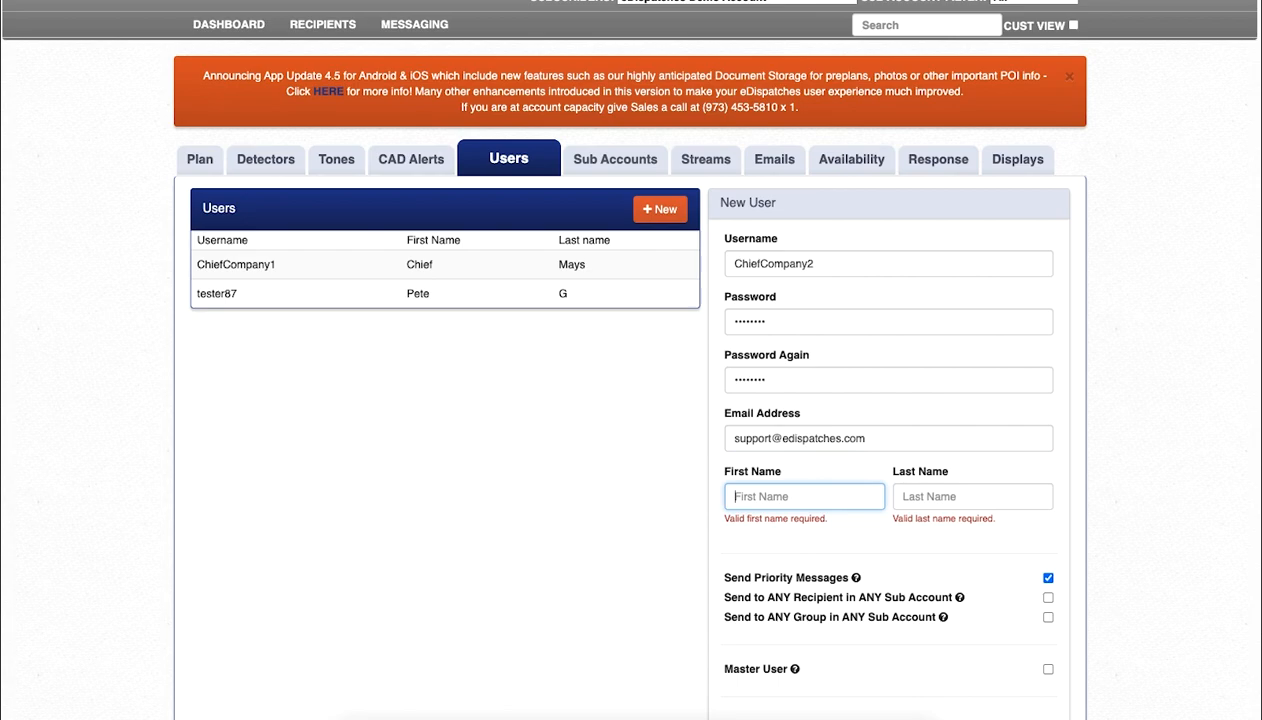
type("Chief")
key("Tab")
type("Edwards")
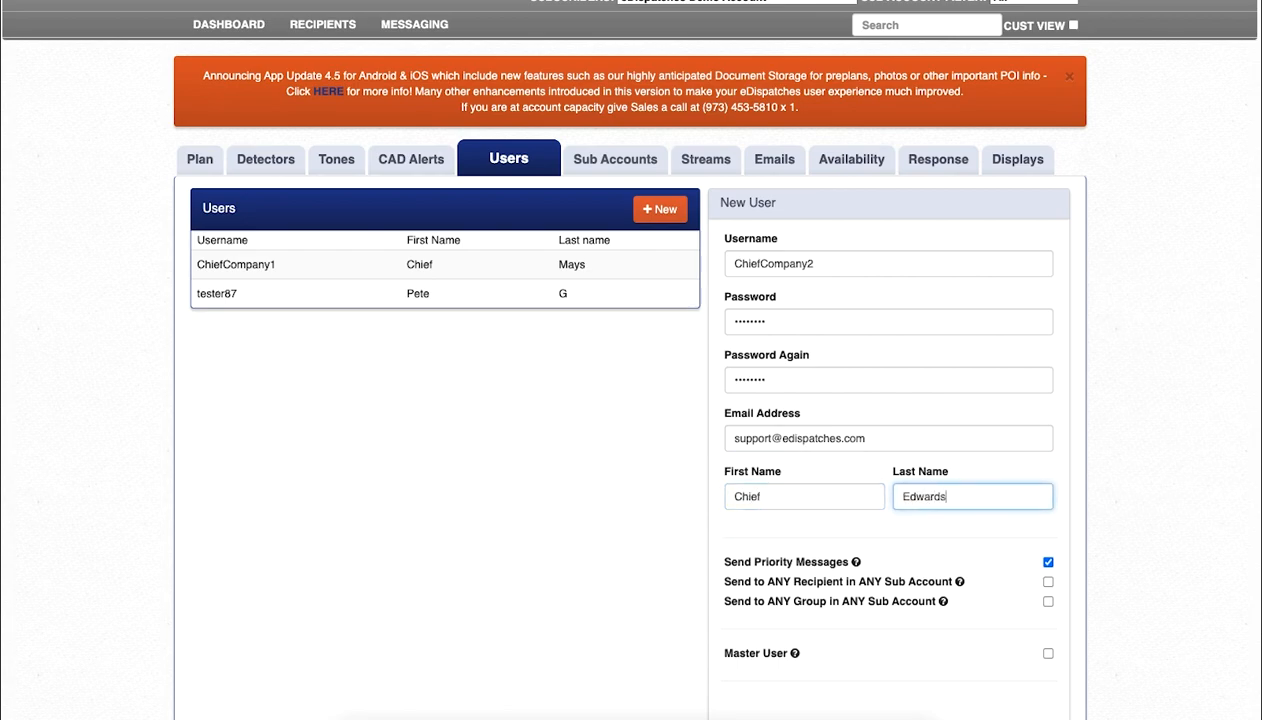
scroll(1183, 429, "down", 1)
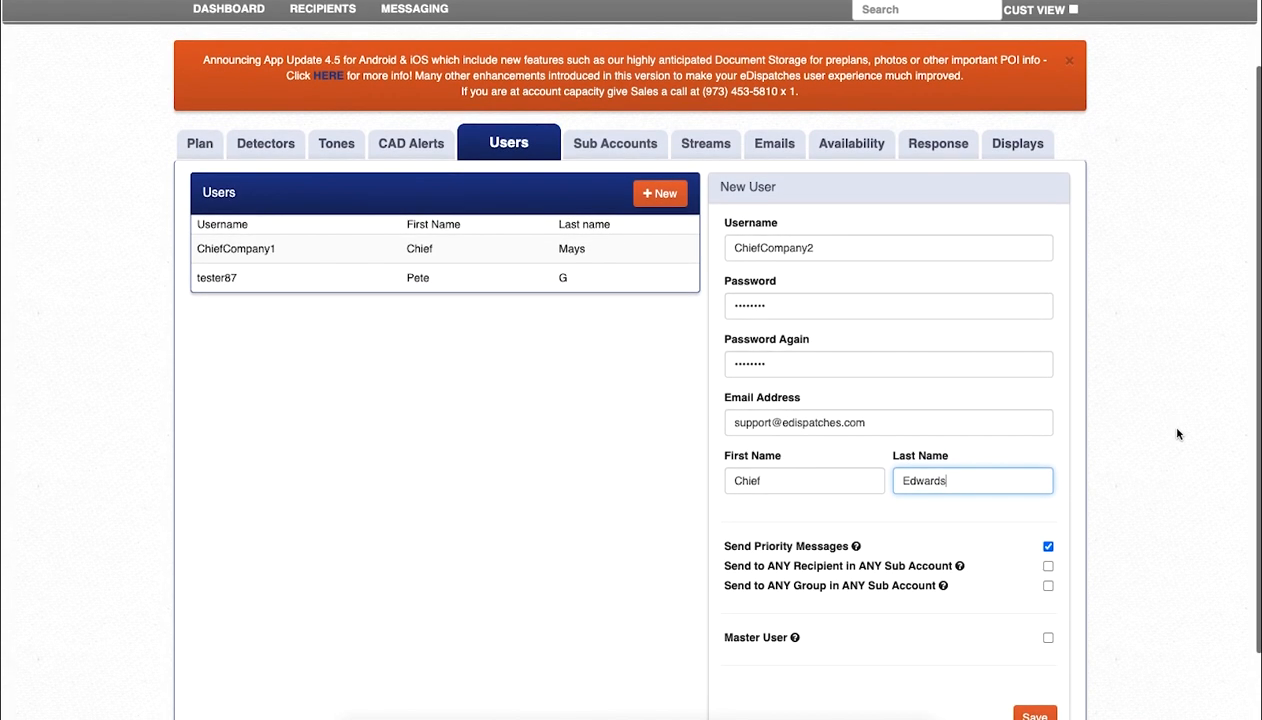
scroll(1177, 432, "down", 1)
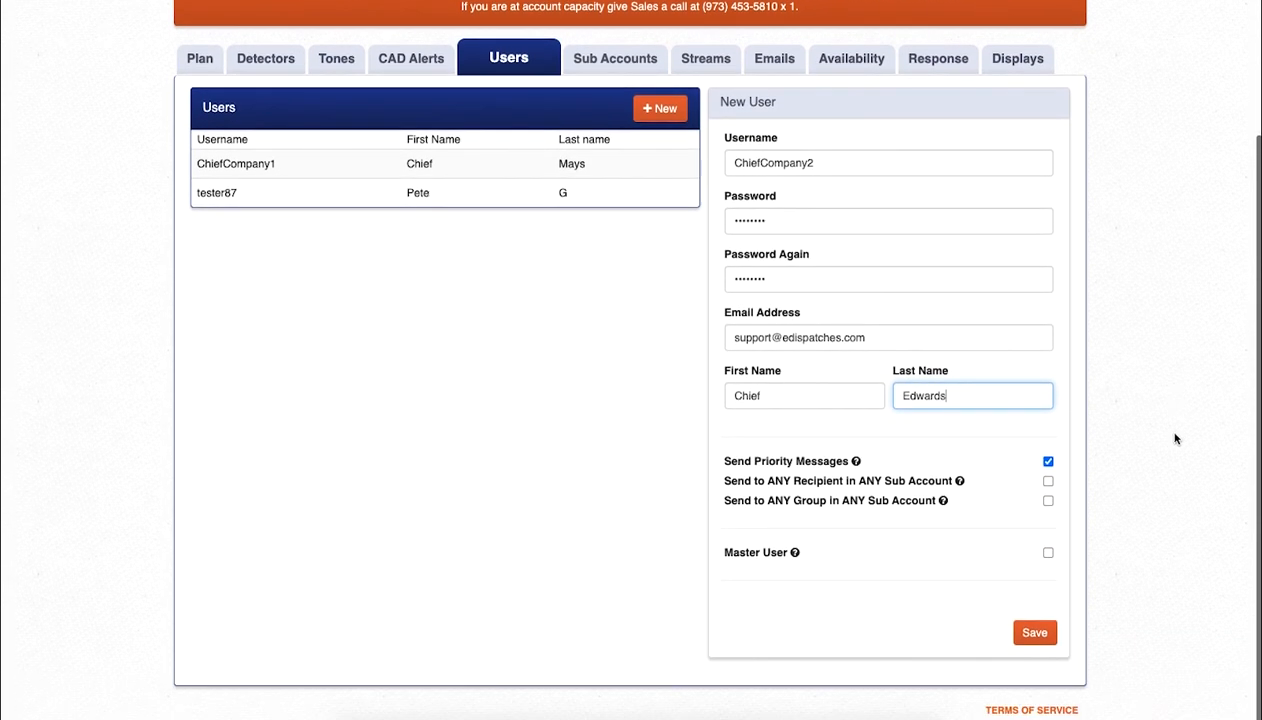
left_click(1038, 635)
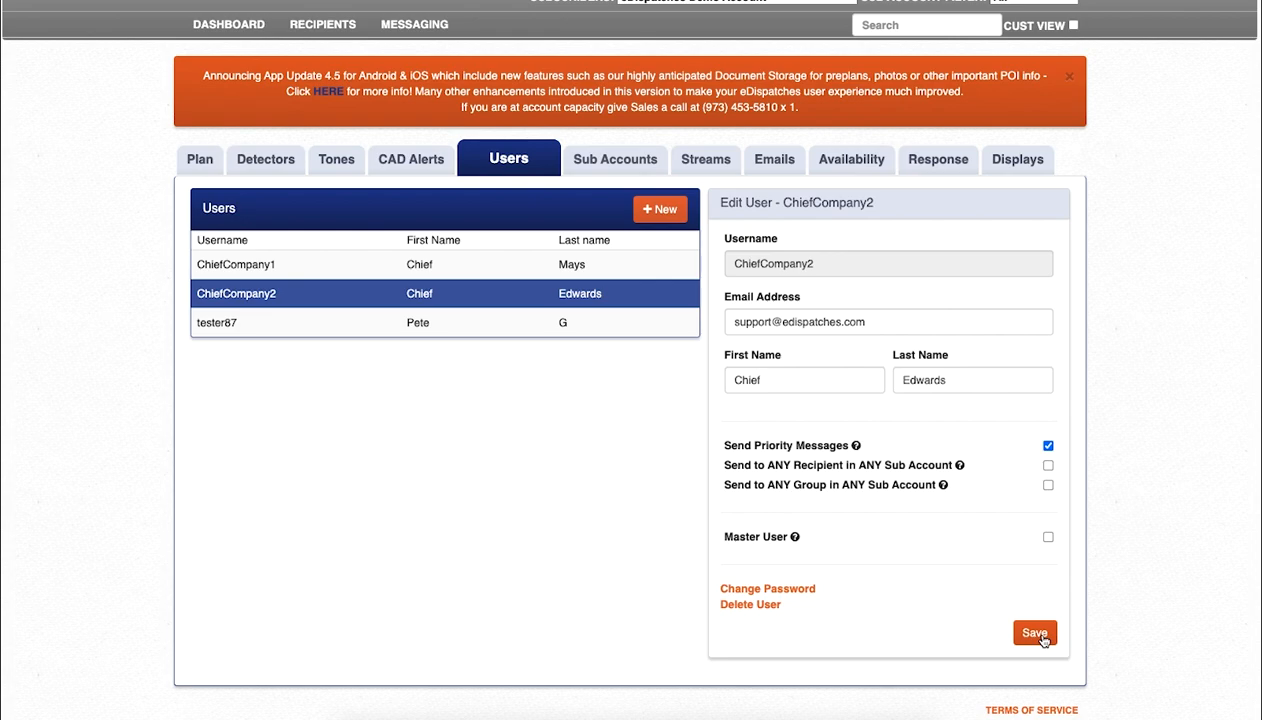
left_click(646, 172)
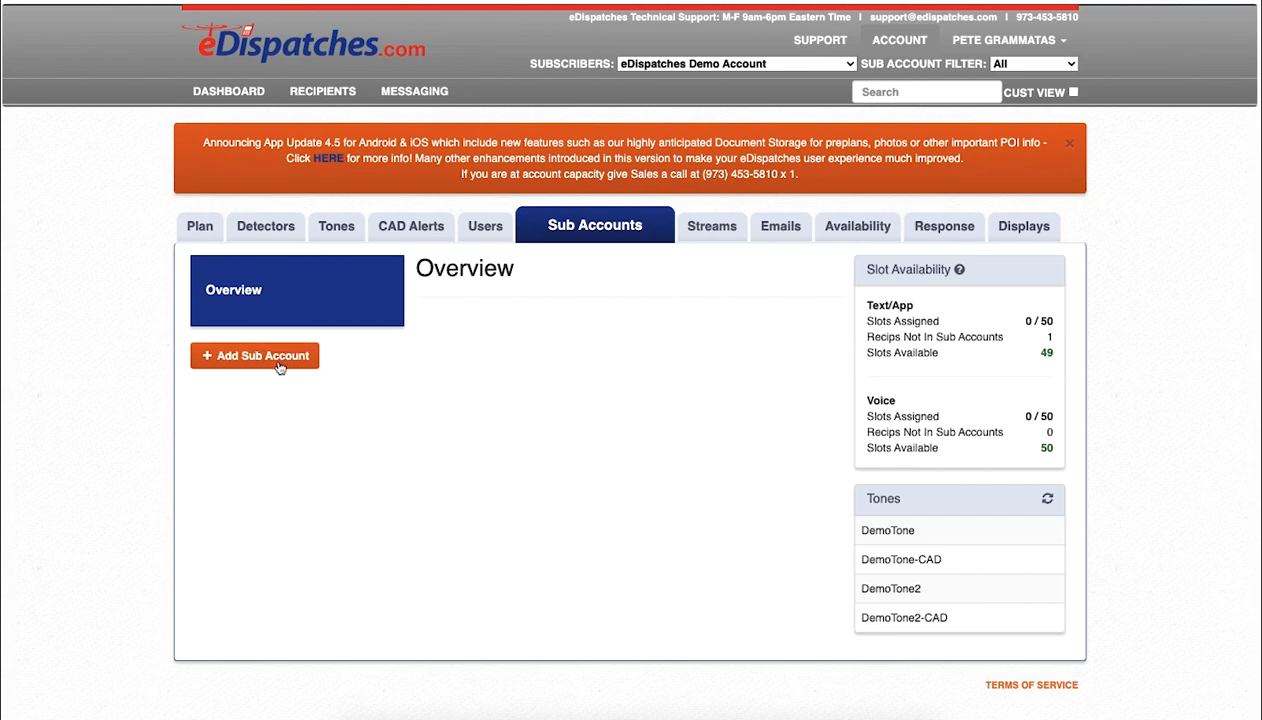
Step: Add a new sub account named 'Company 1'
left_click(268, 362)
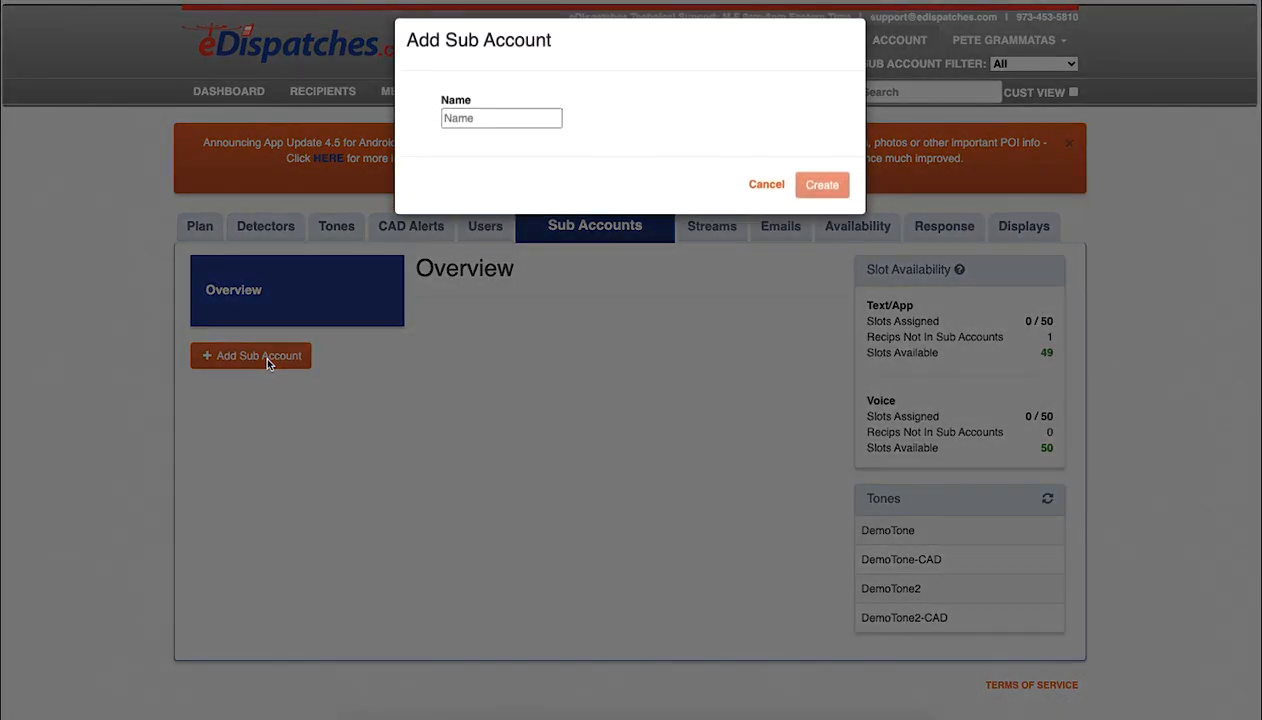
left_click(488, 121)
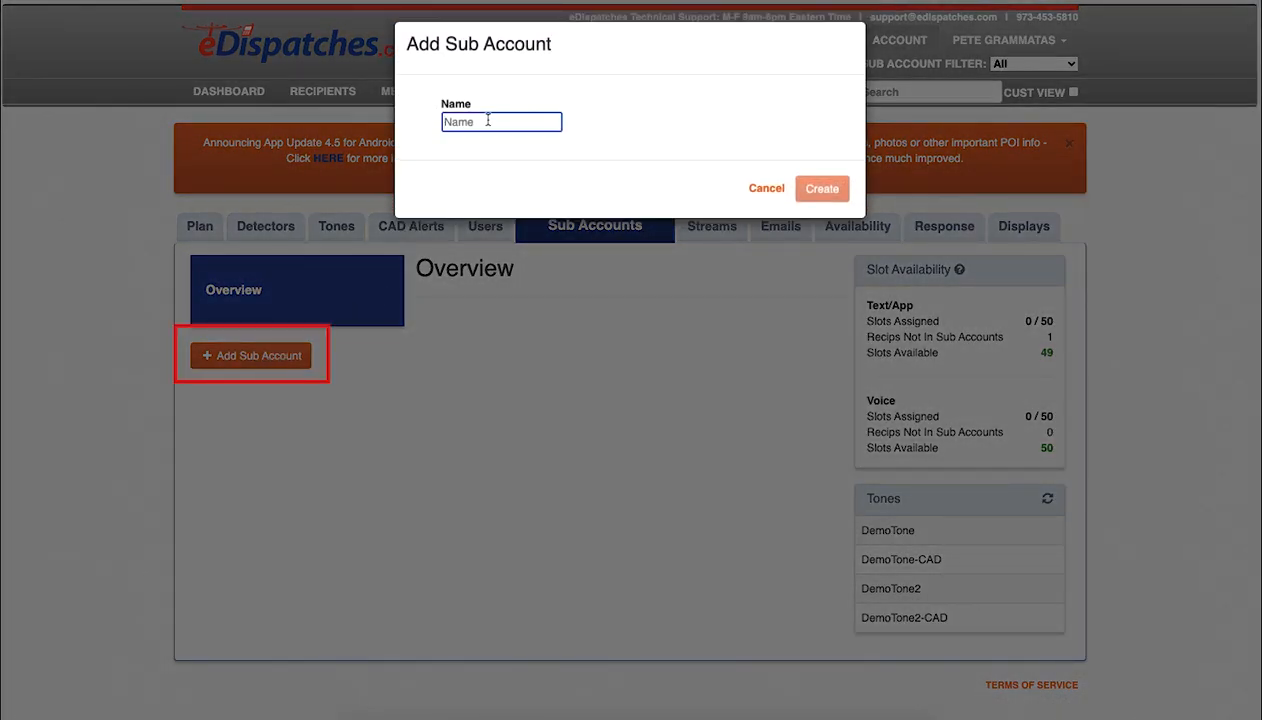
type("Company 1")
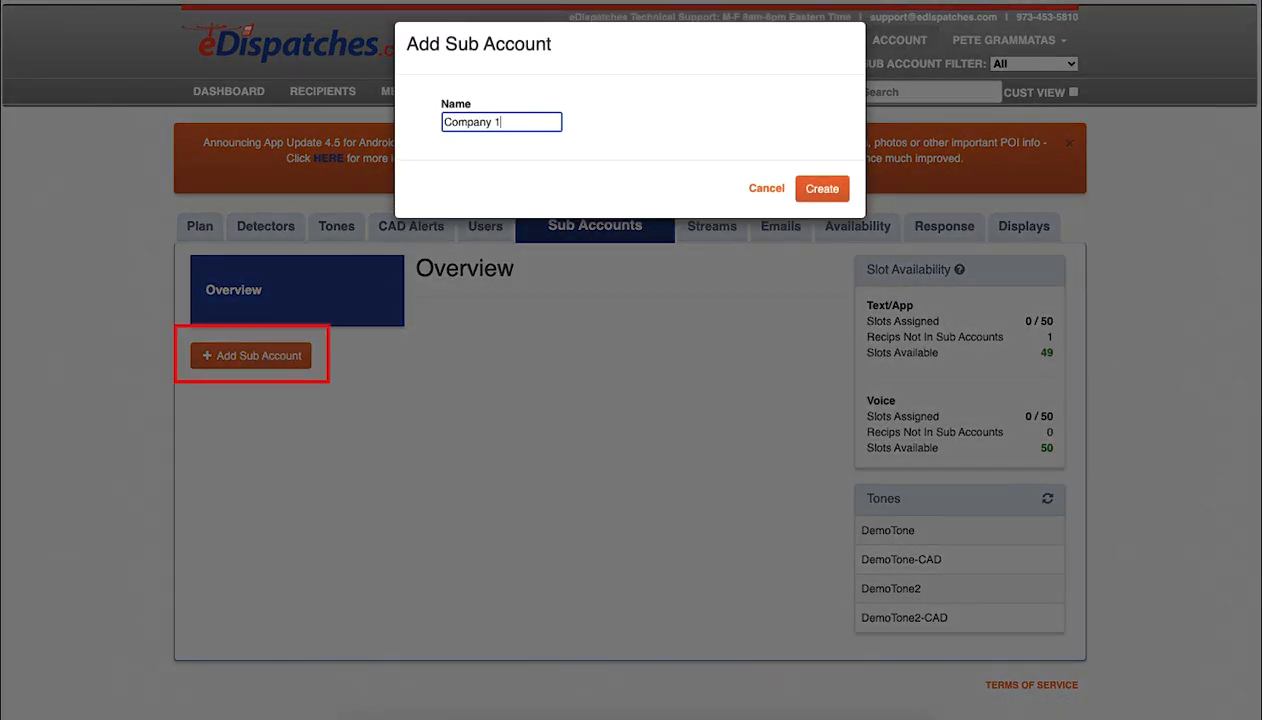
left_click(822, 188)
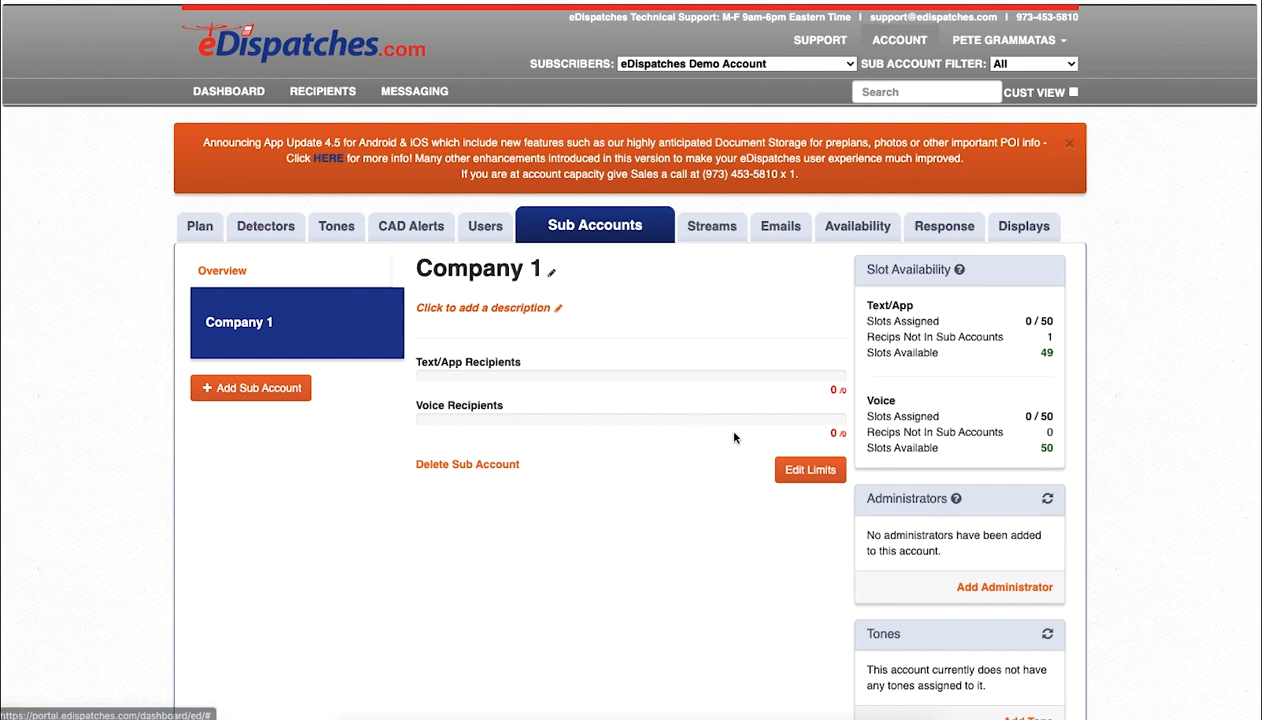
Step: Set Company 1's text/app and voice recipient limits to 10 each
left_click(818, 474)
left_click(779, 374)
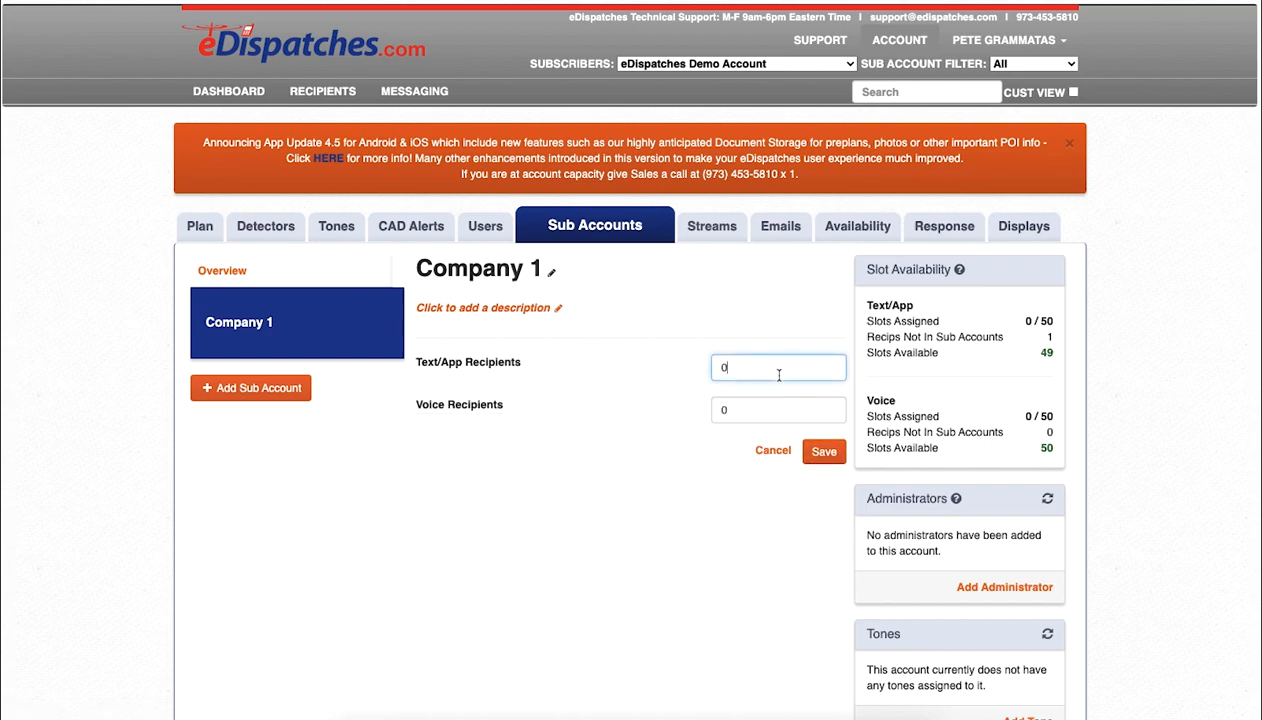
key("BackSpace")
type("10")
key("Tab")
type("10")
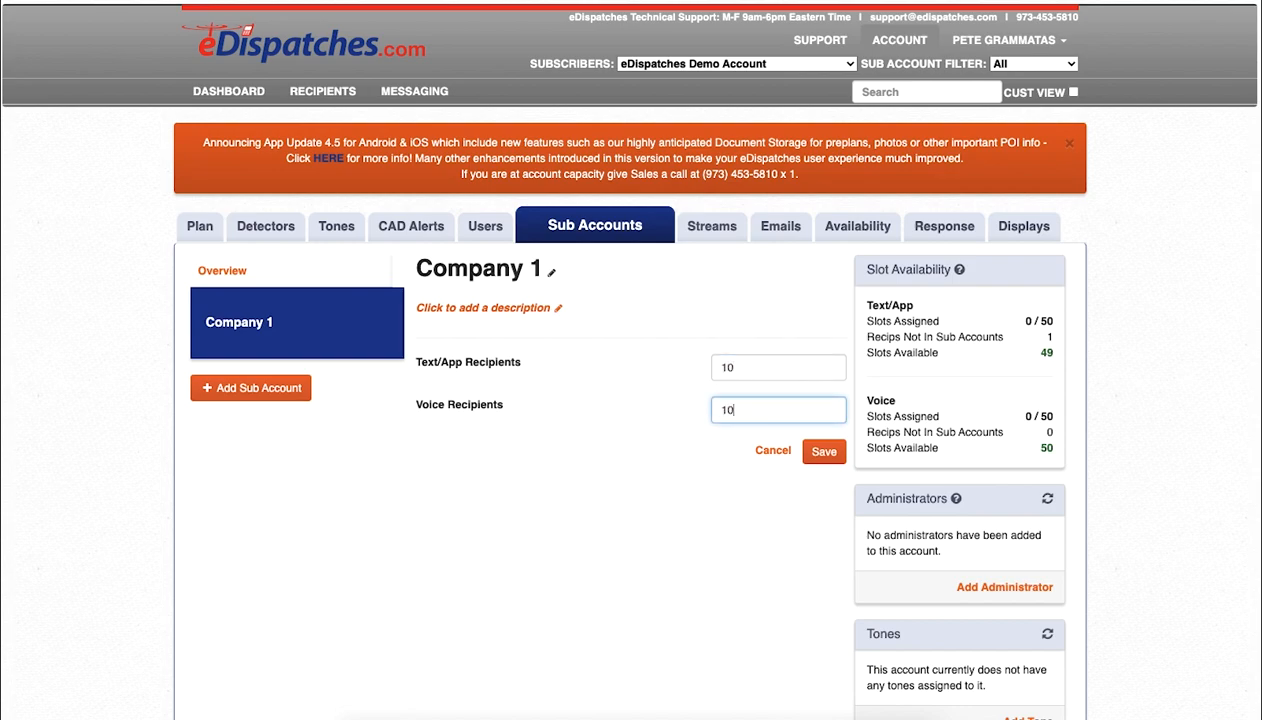
left_click(824, 452)
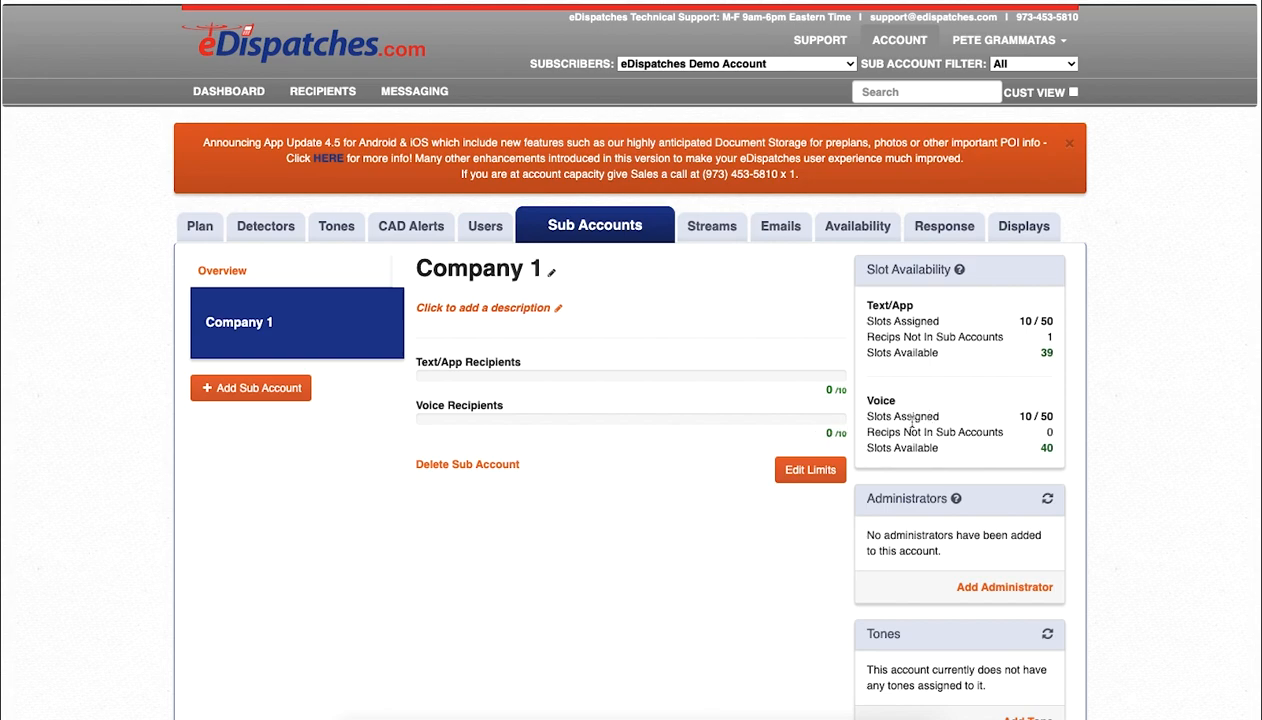
scroll(950, 430, "down", 2)
scroll(984, 441, "down", 3)
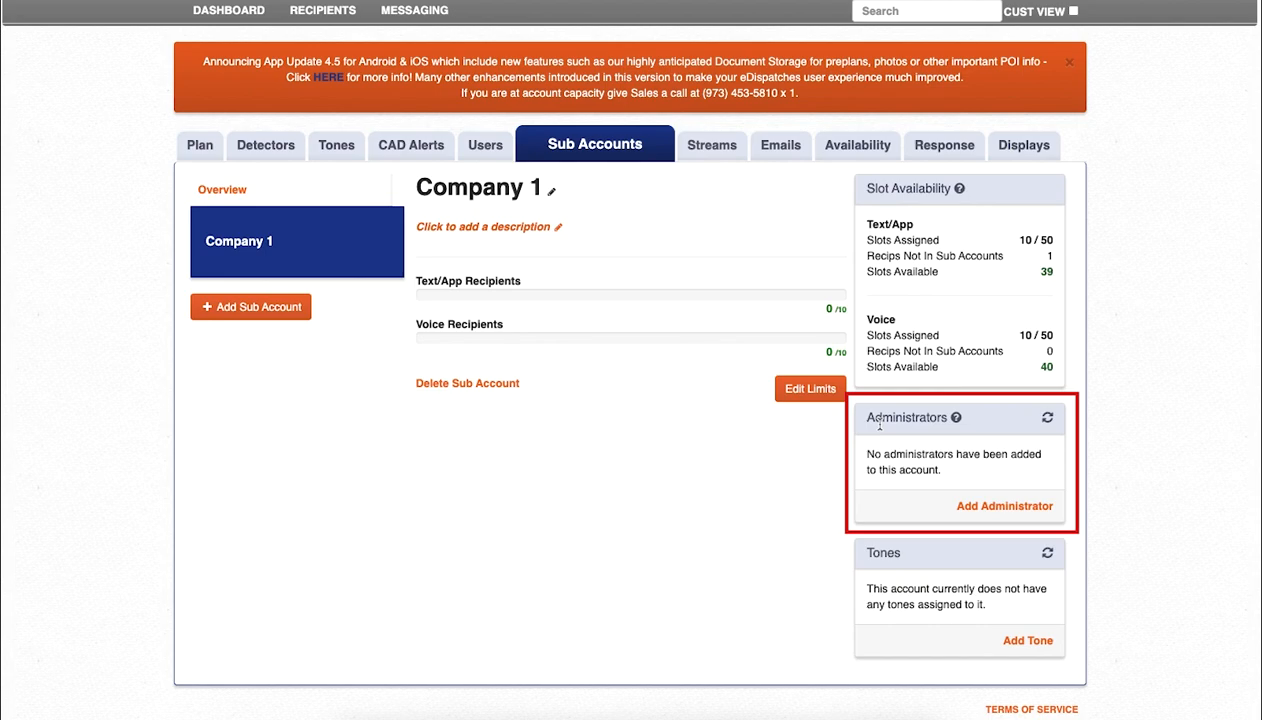
Step: Add user ChiefCompany1 as an administrator of Company 1
left_click(1005, 507)
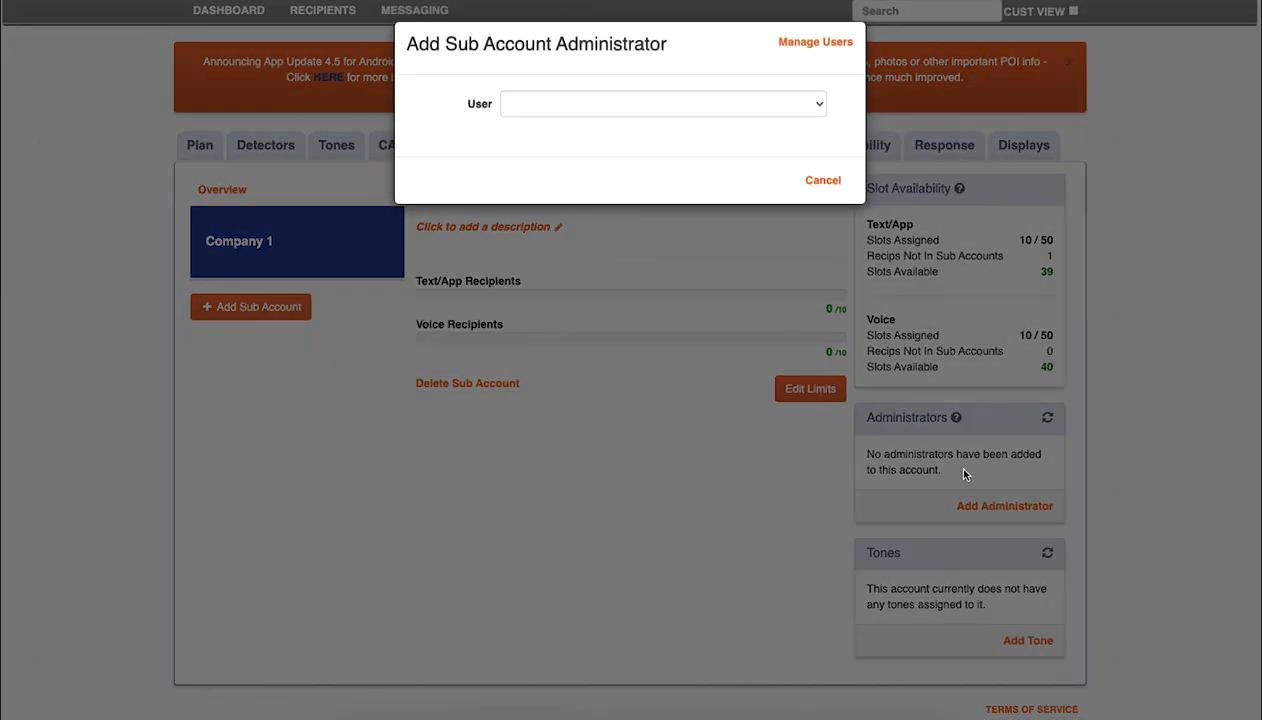
left_click(779, 112)
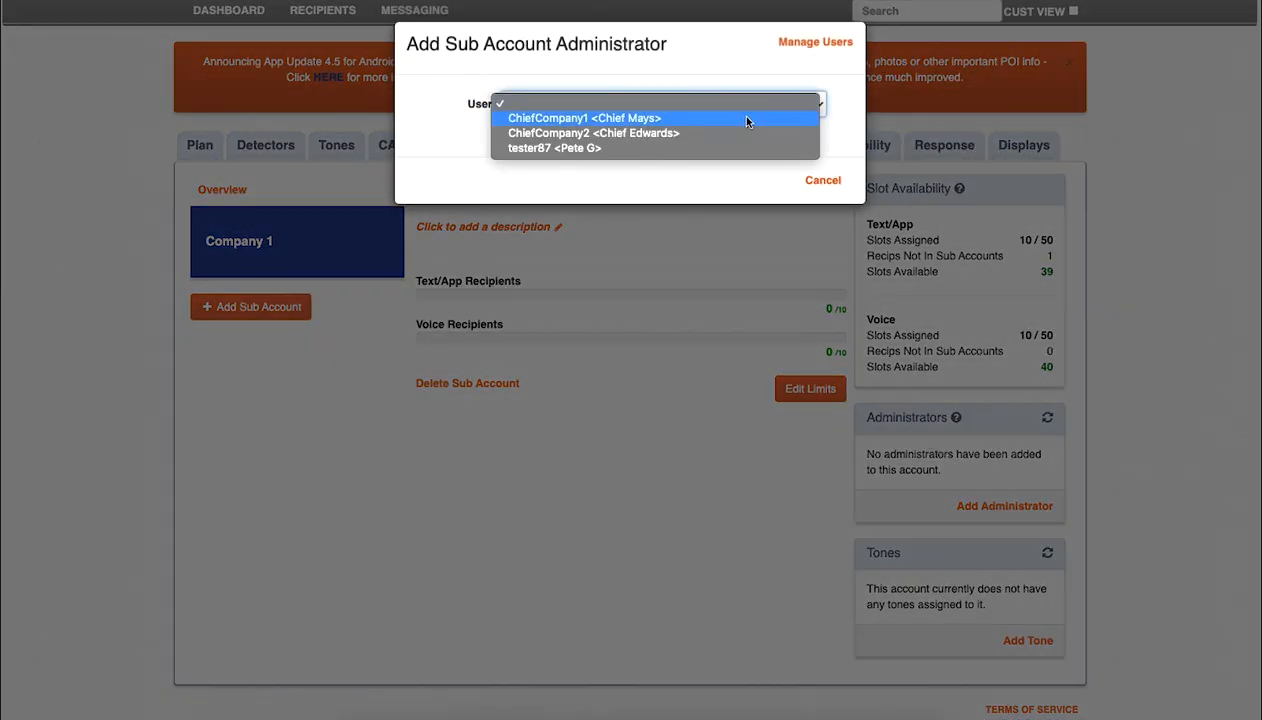
left_click(745, 119)
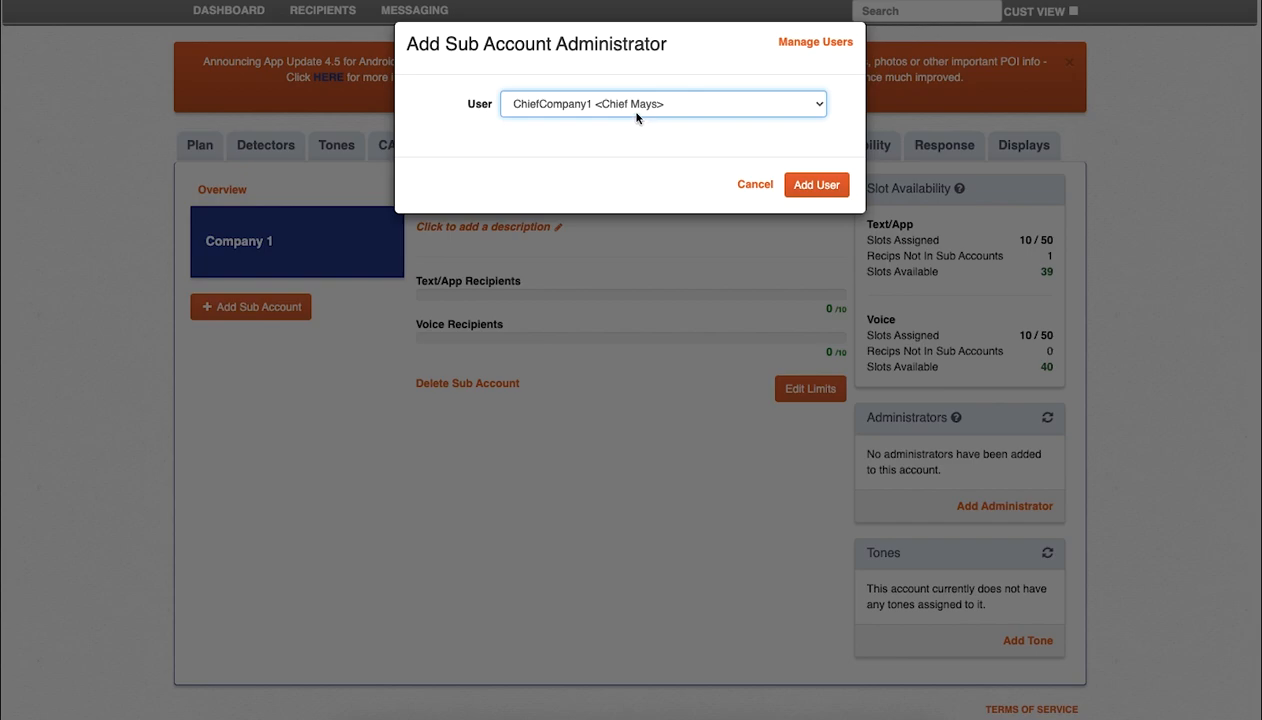
left_click(816, 186)
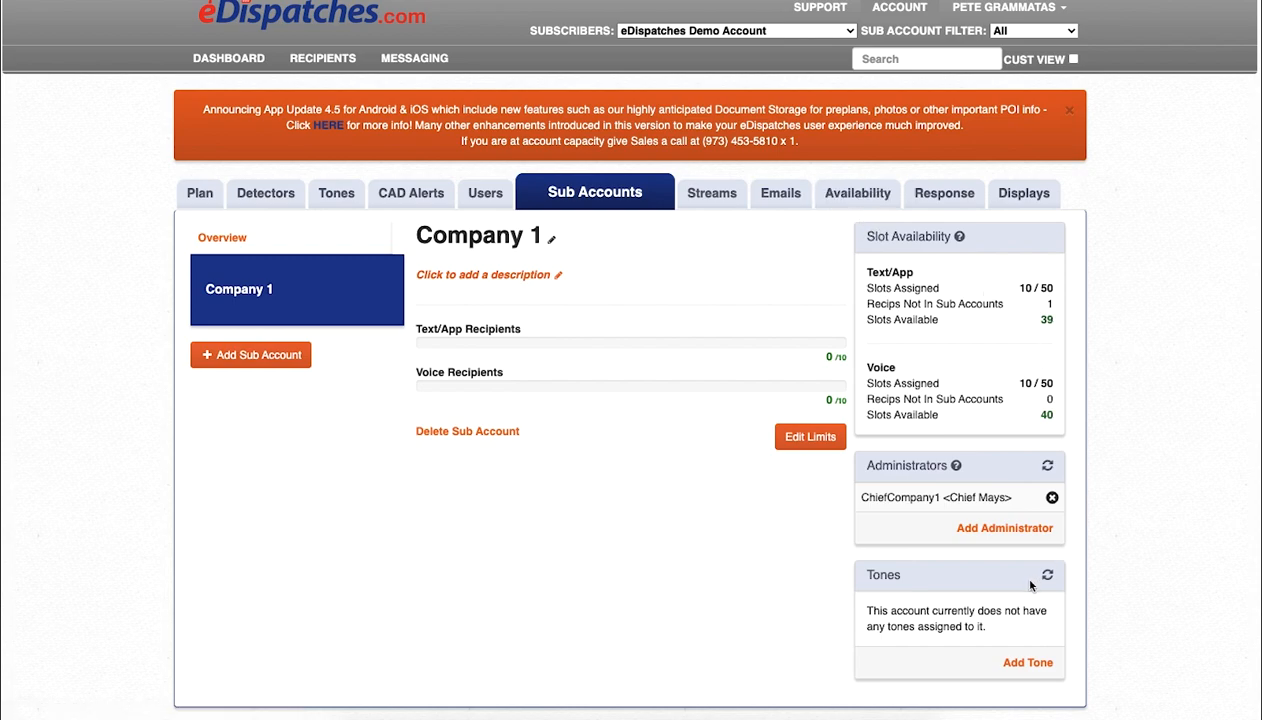
Step: Assign the tones DemoTone and DemoTone-CAD to Company 1
left_click(1035, 668)
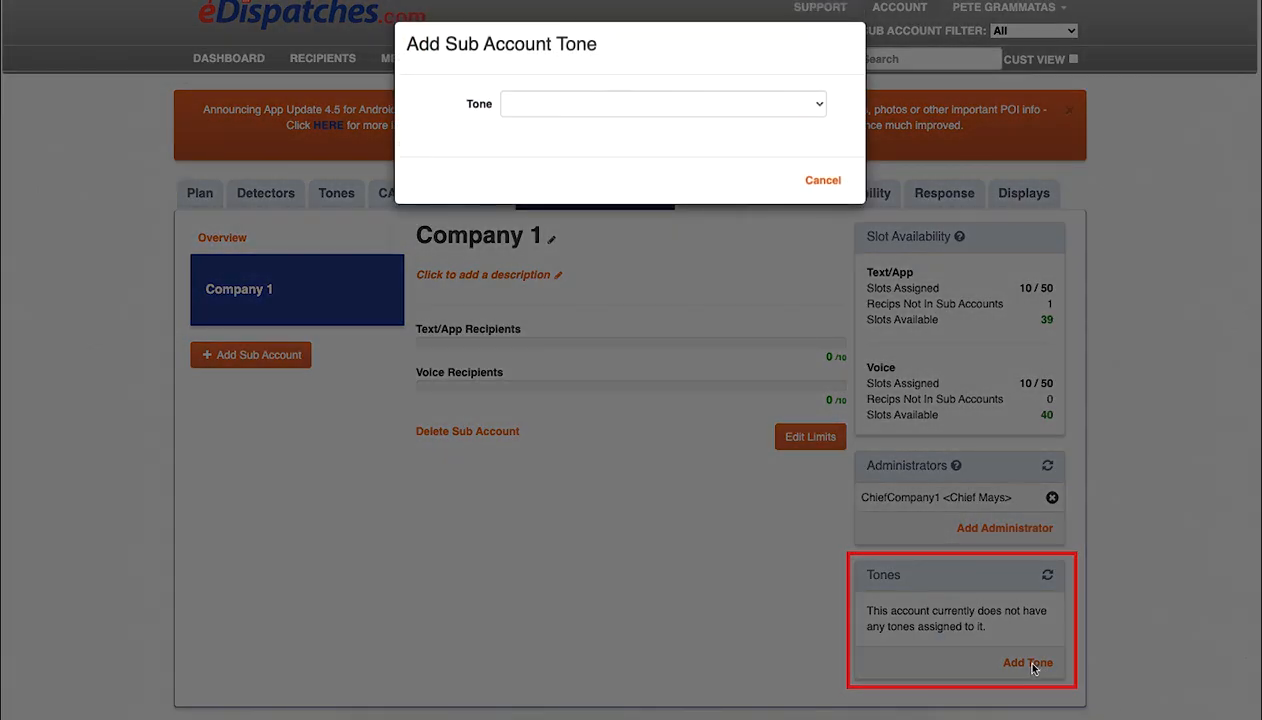
left_click(698, 104)
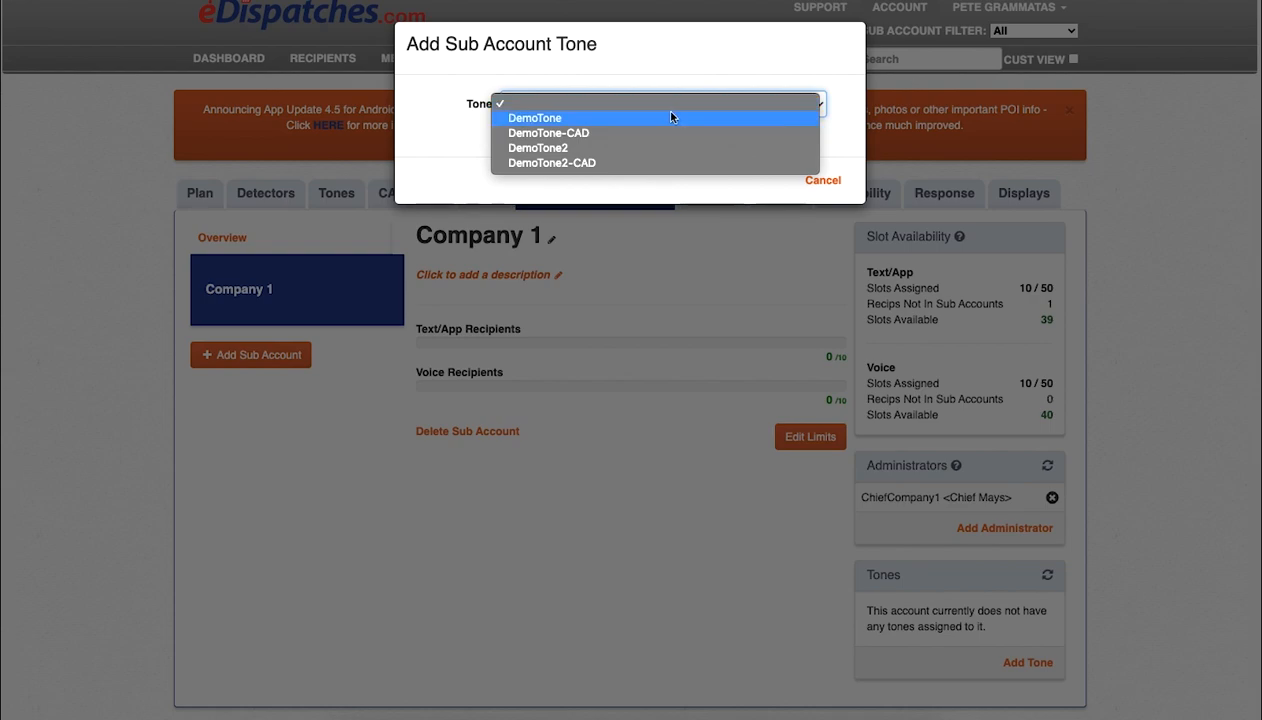
left_click(672, 117)
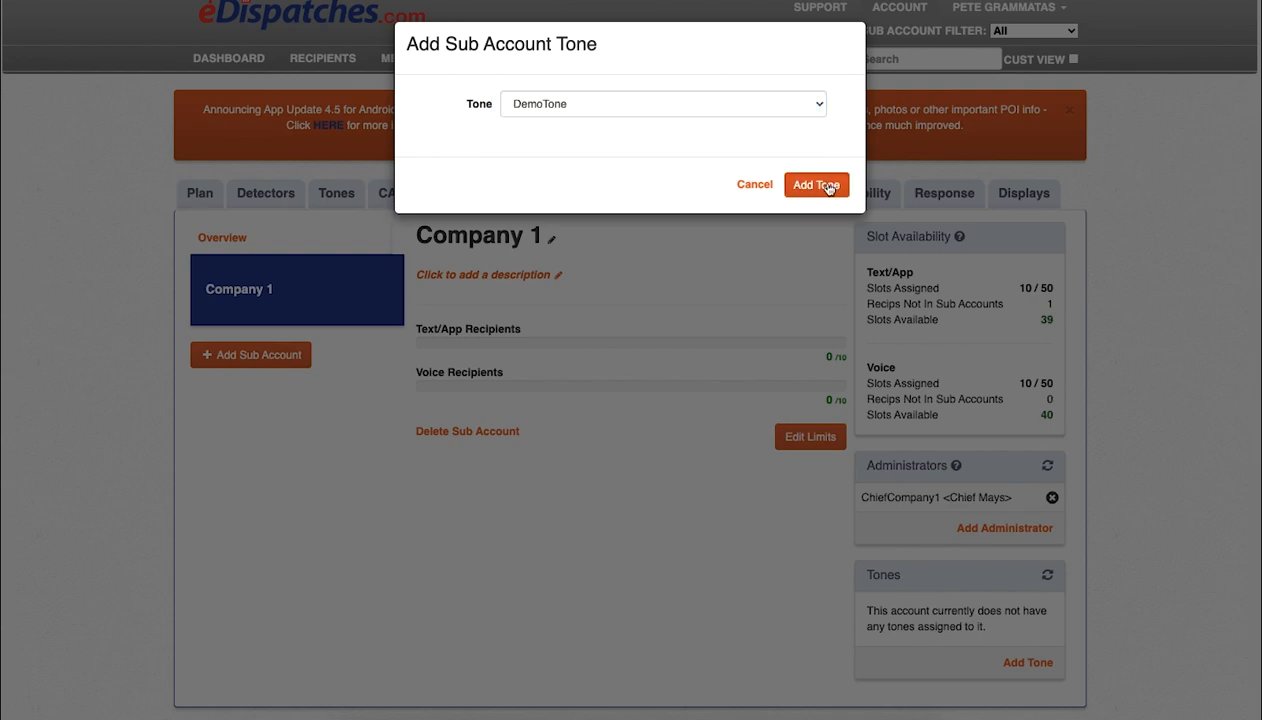
left_click(812, 183)
left_click(1036, 646)
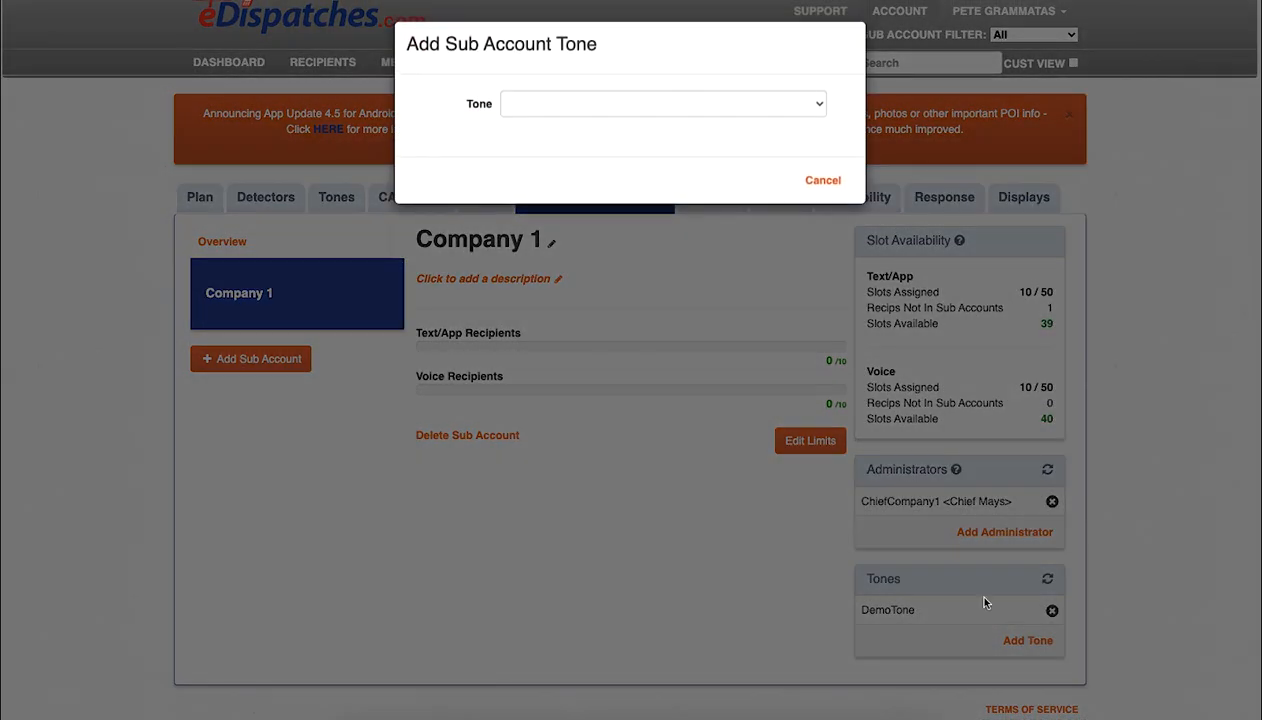
left_click(645, 100)
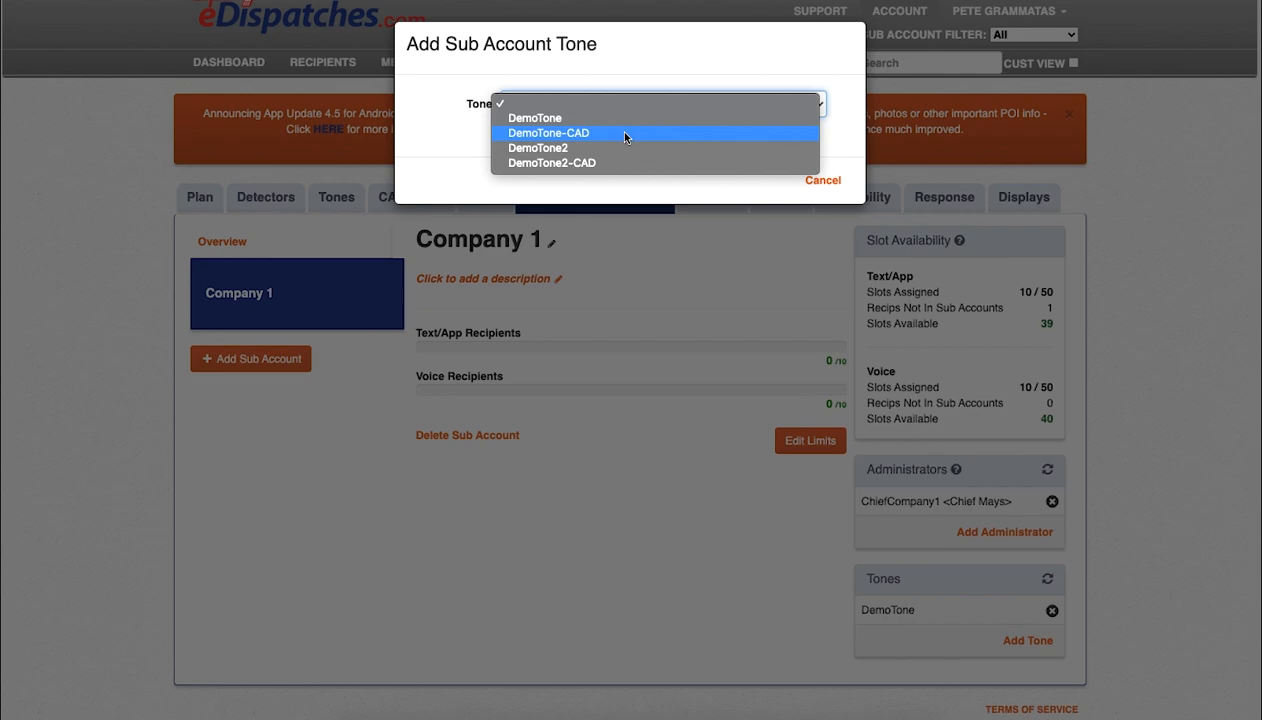
left_click(625, 134)
left_click(816, 185)
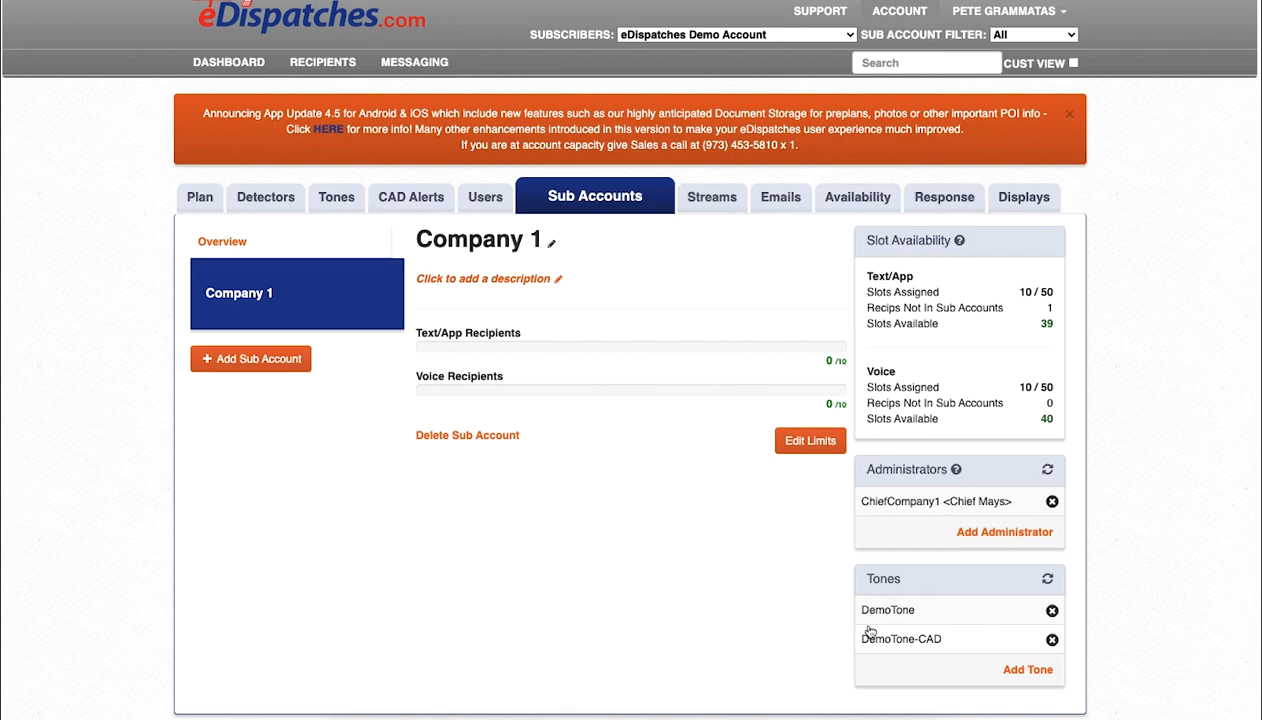
Step: Assign the existing recipient to the Company 1 sub account and save
left_click(332, 67)
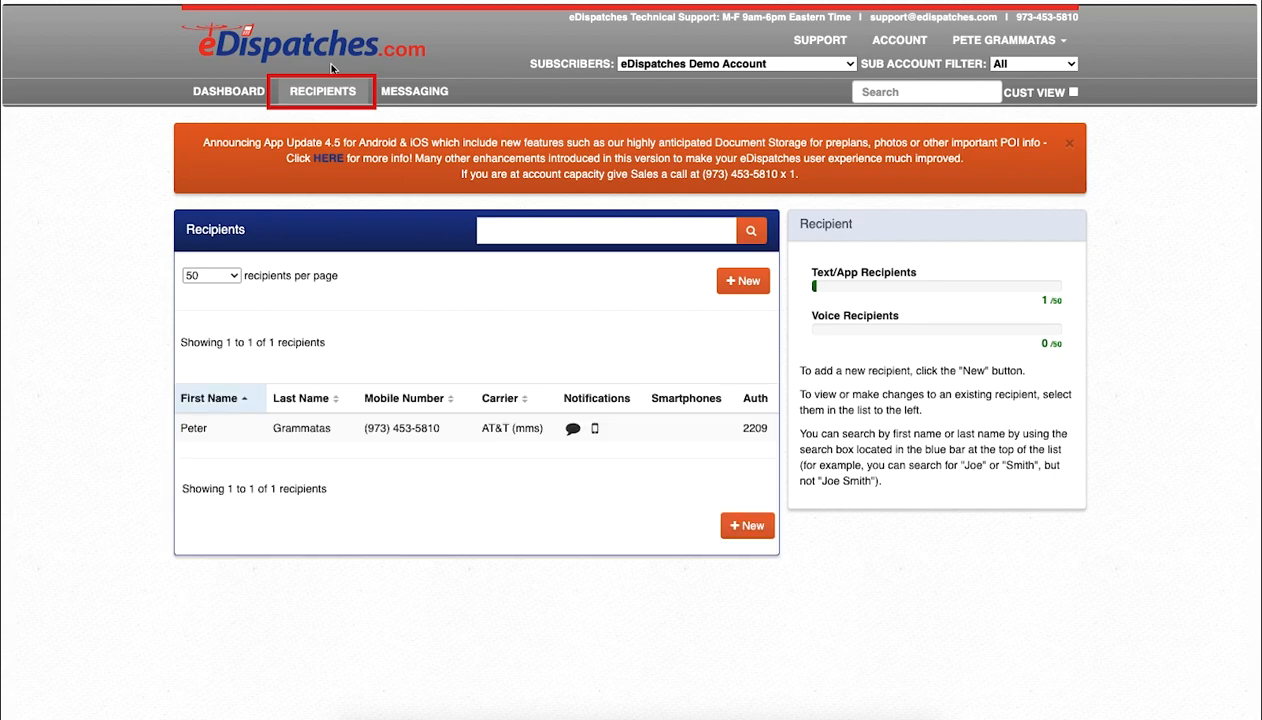
left_click(444, 436)
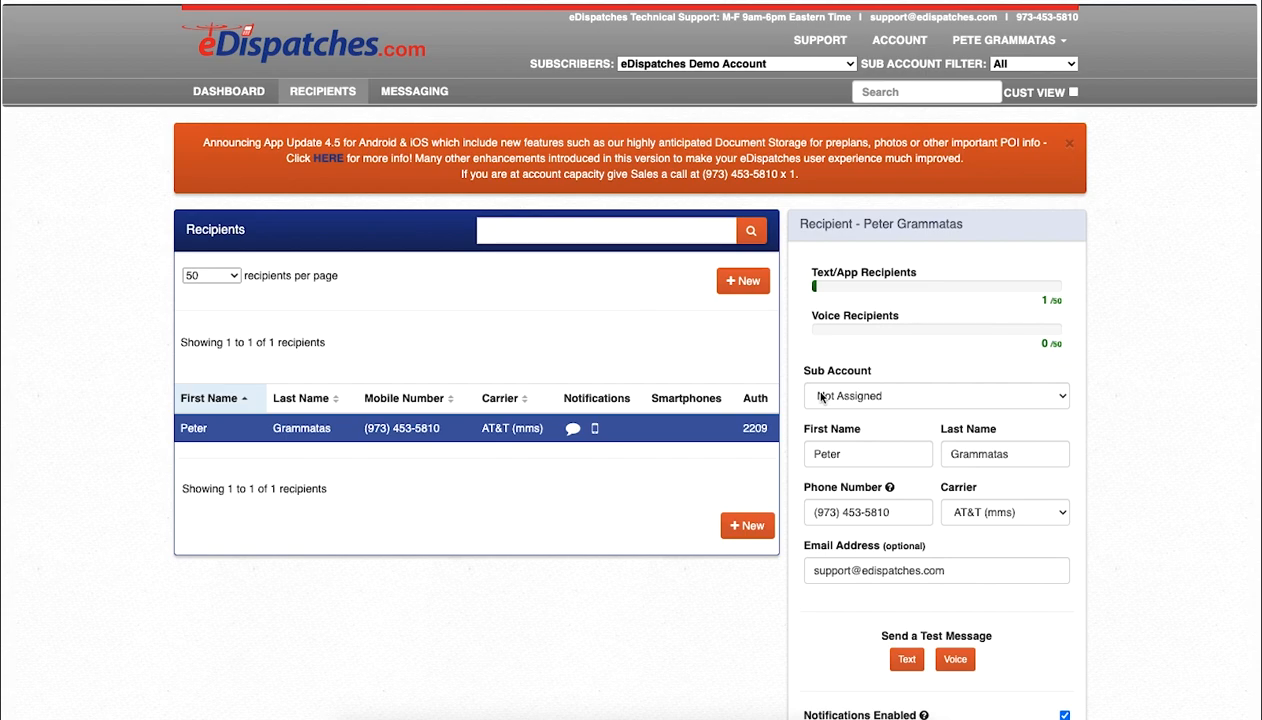
left_click(858, 398)
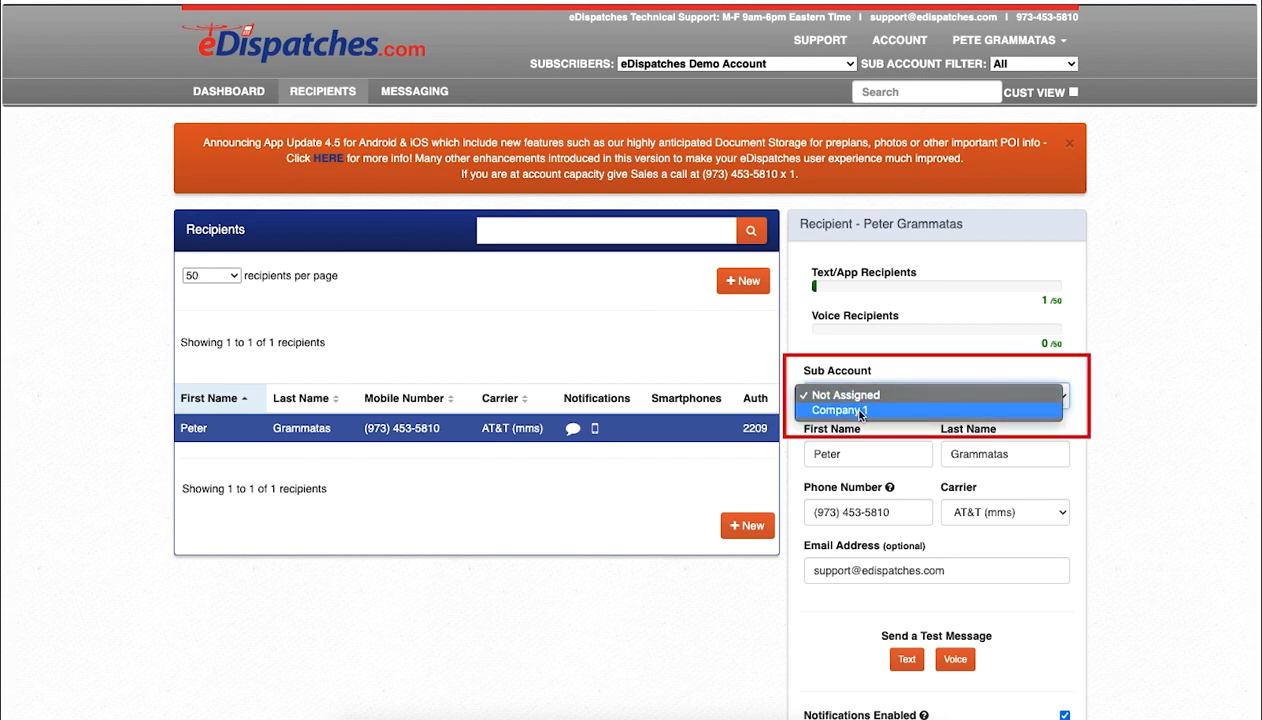
left_click(858, 411)
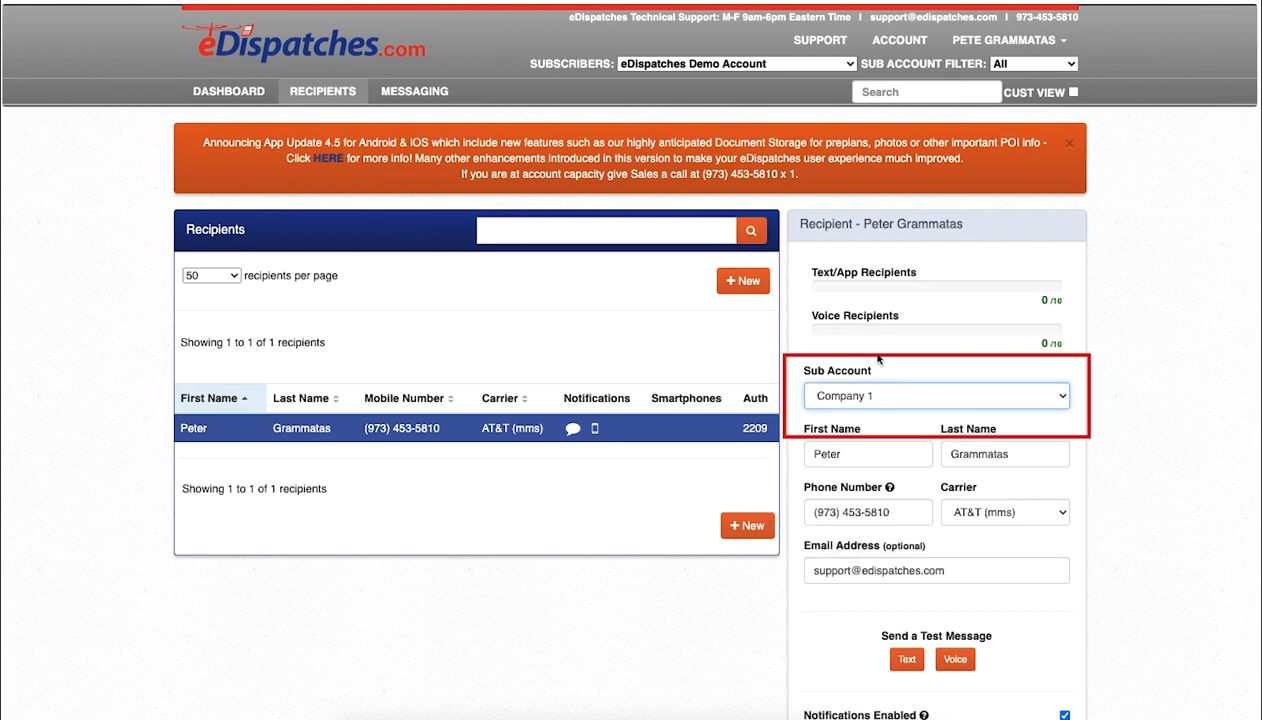
scroll(1095, 448, "down", 1)
scroll(1095, 448, "down", 3)
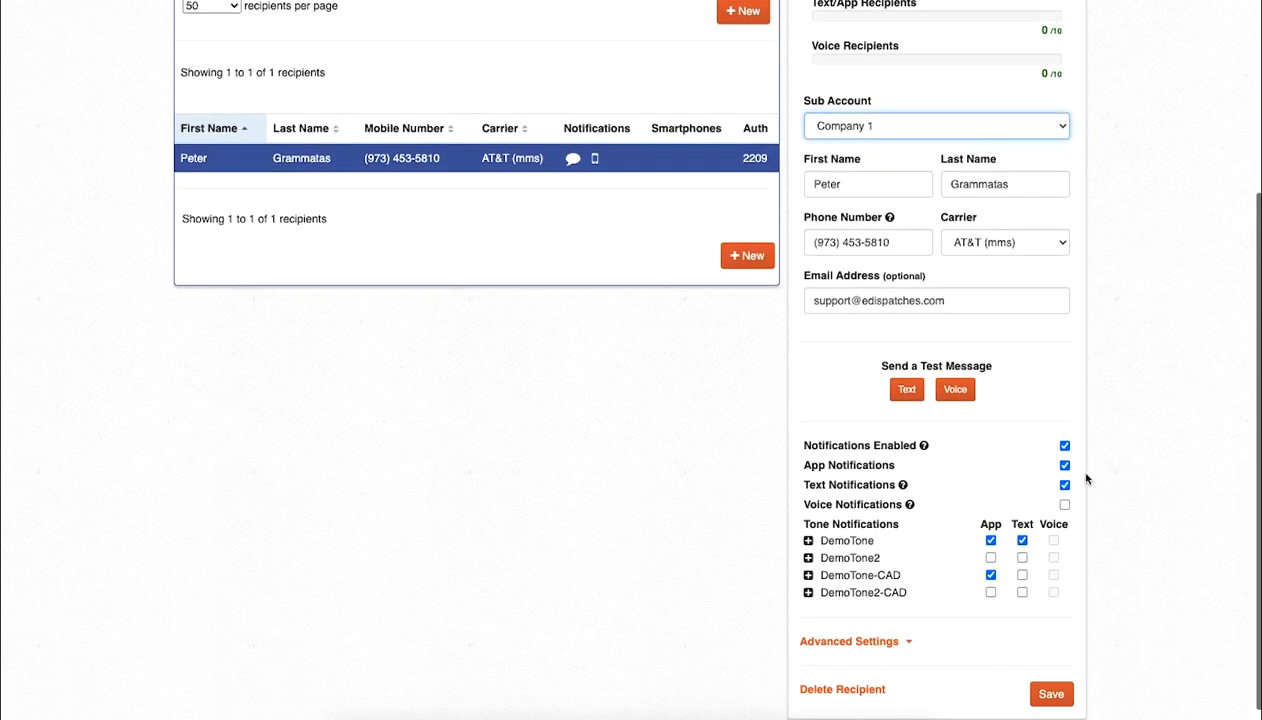
left_click(1051, 695)
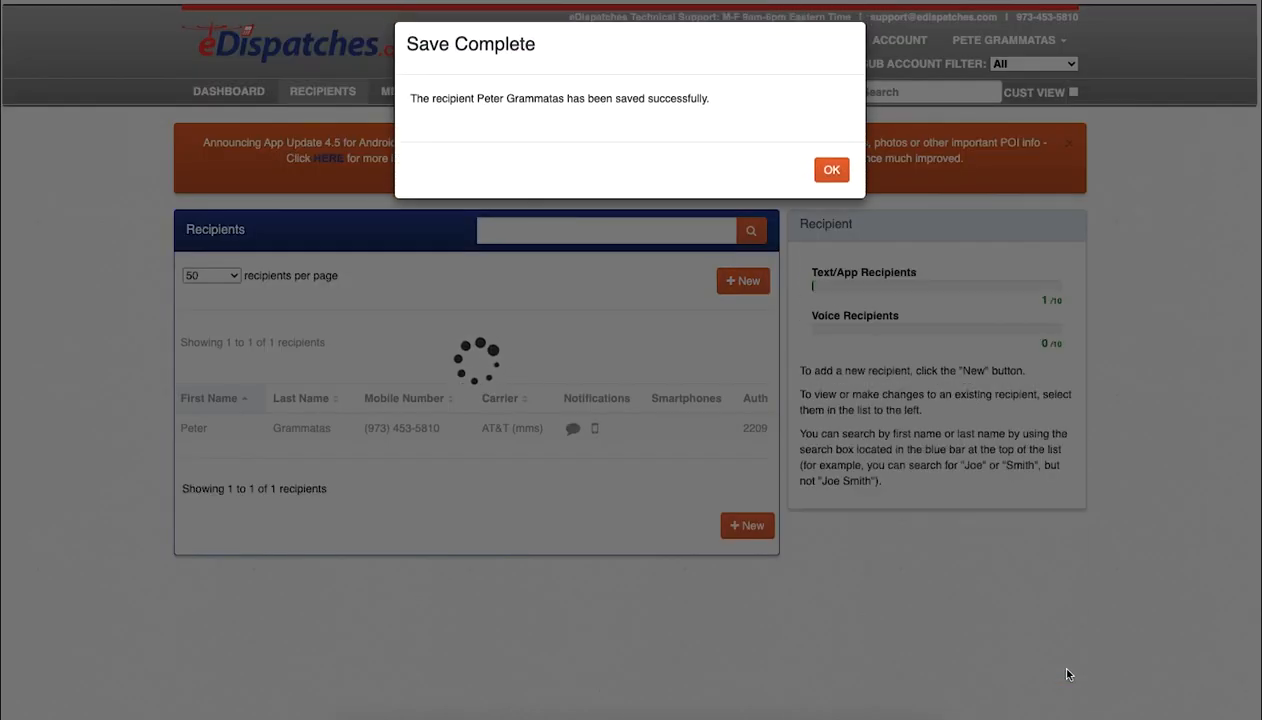
left_click(832, 170)
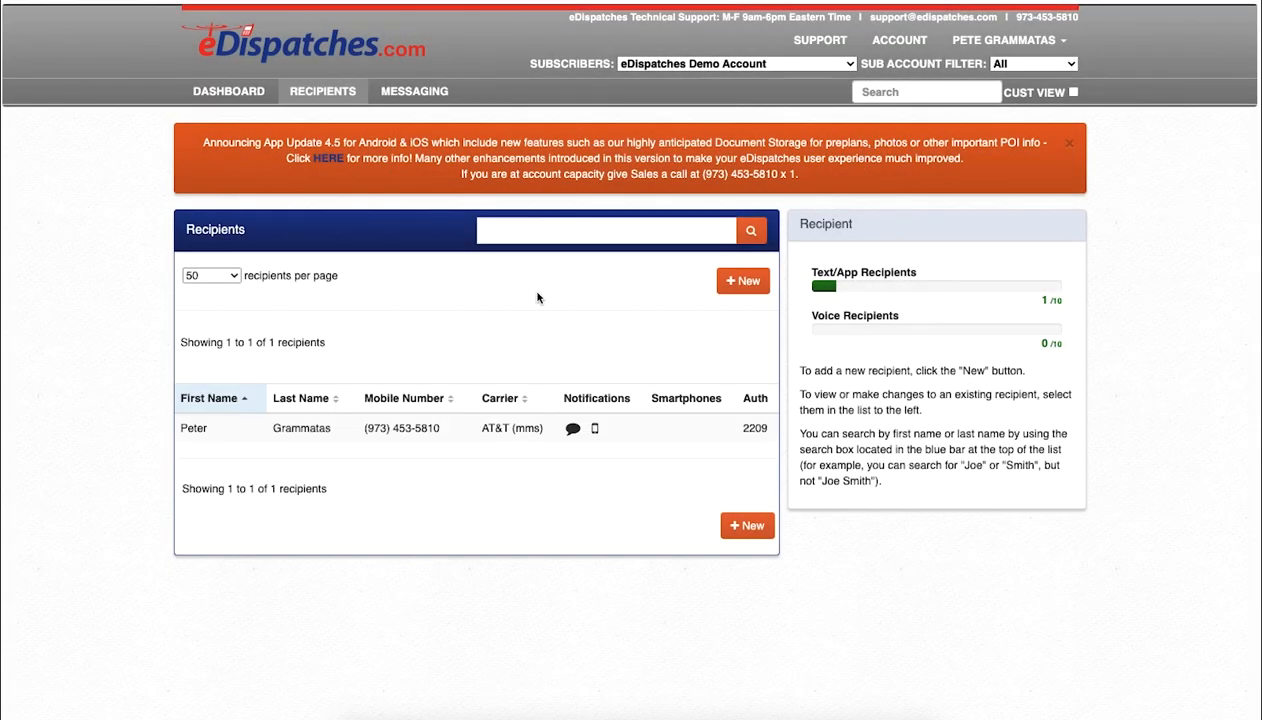
Step: Open Company 1's sub account details from the account settings' Sub Accounts list
left_click(1005, 40)
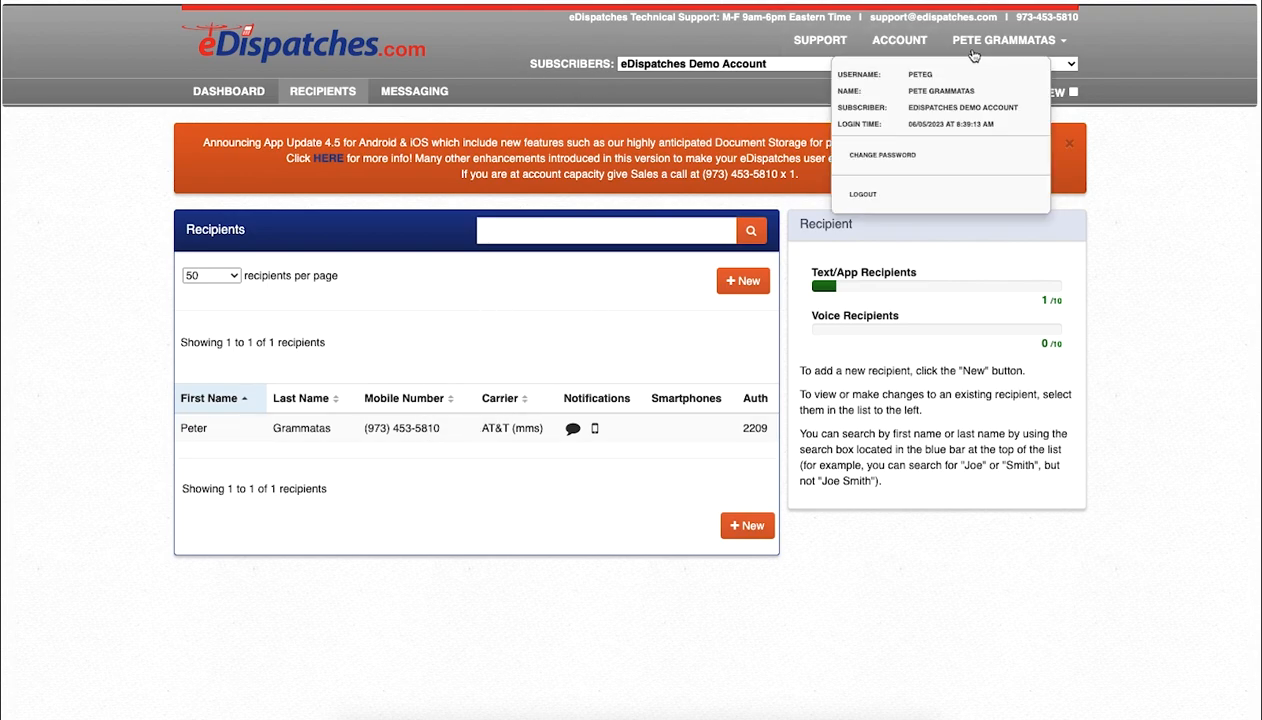
left_click(670, 424)
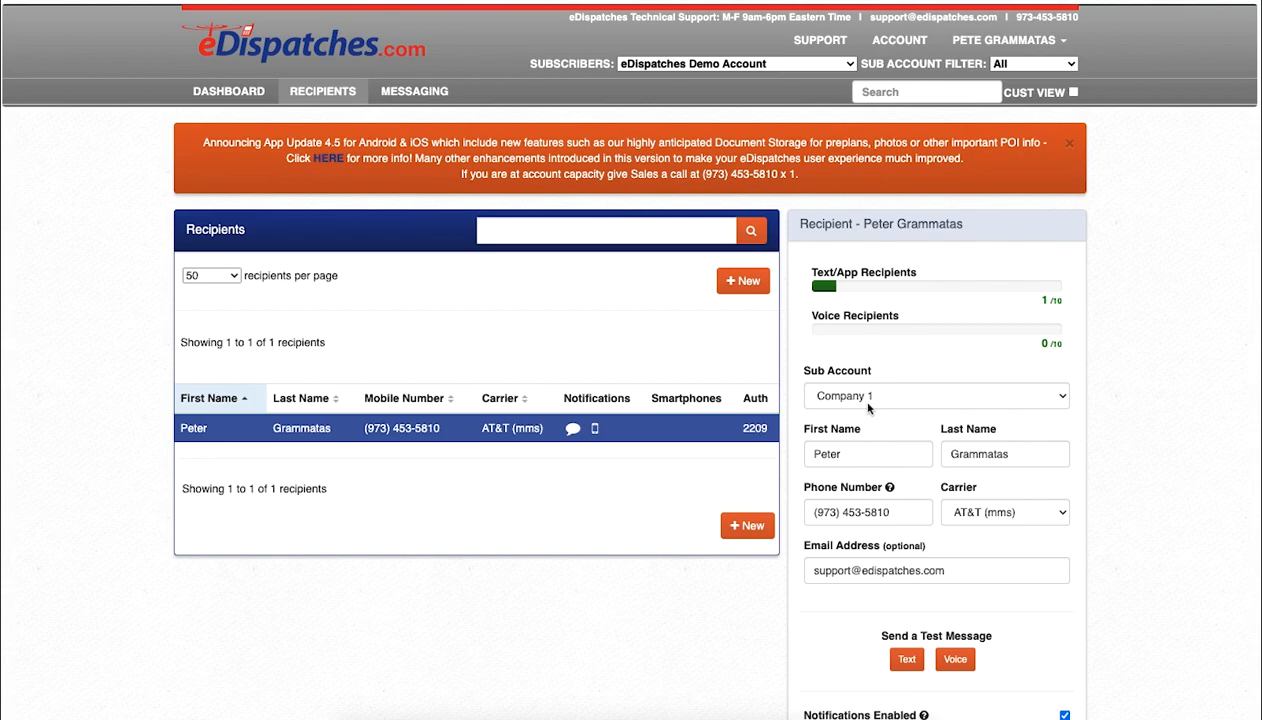
left_click(889, 43)
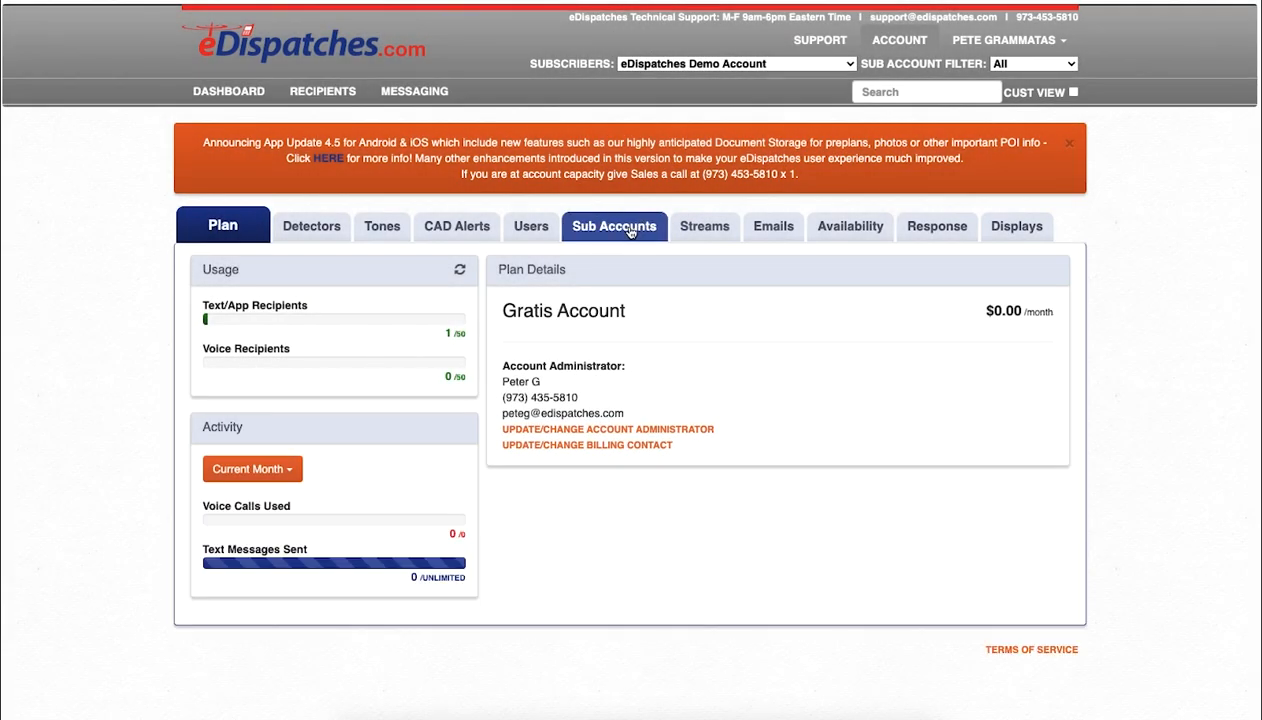
left_click(613, 226)
left_click(312, 347)
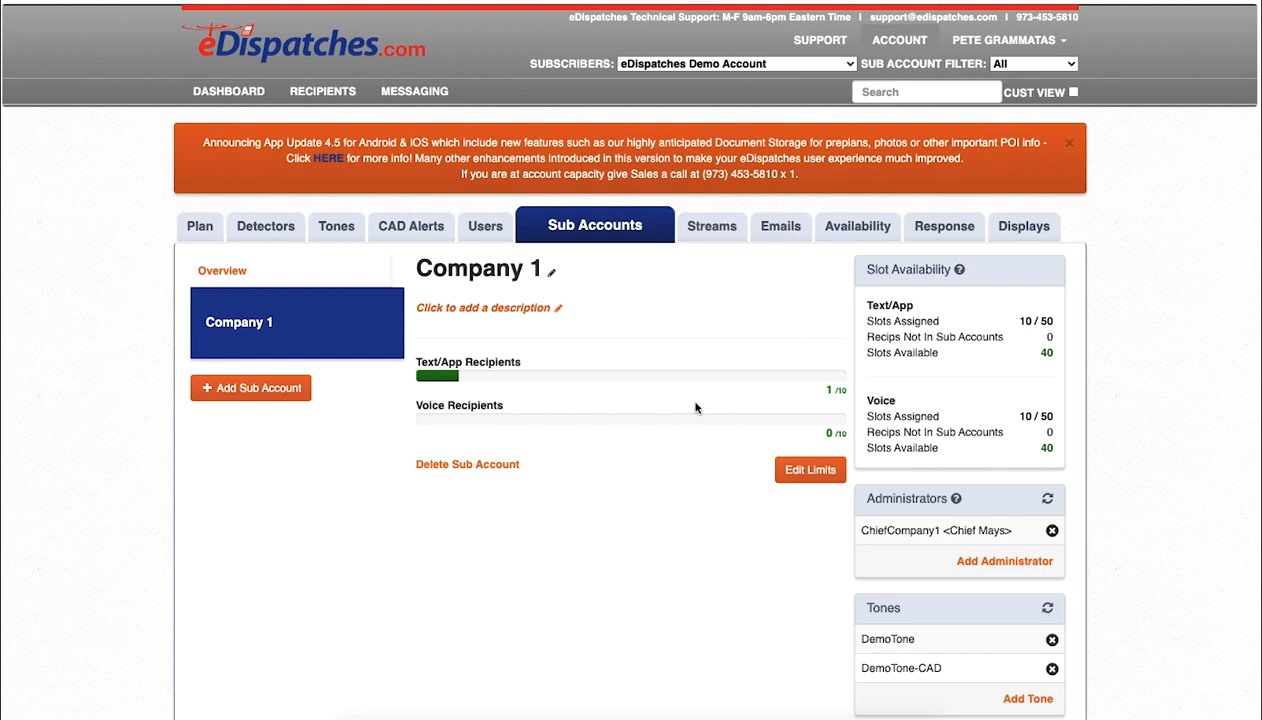
Step: Create a second sub account named 'Company 2' from the sub accounts overview
left_click(588, 234)
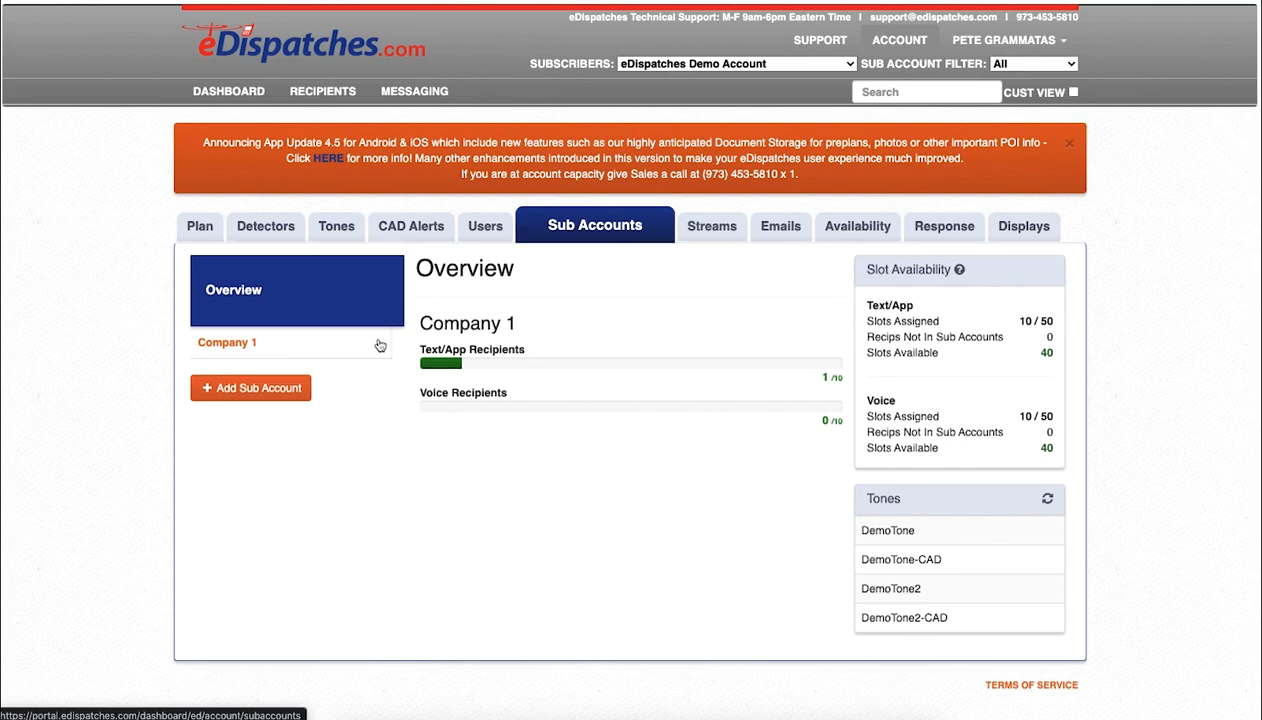
left_click(284, 398)
left_click(517, 125)
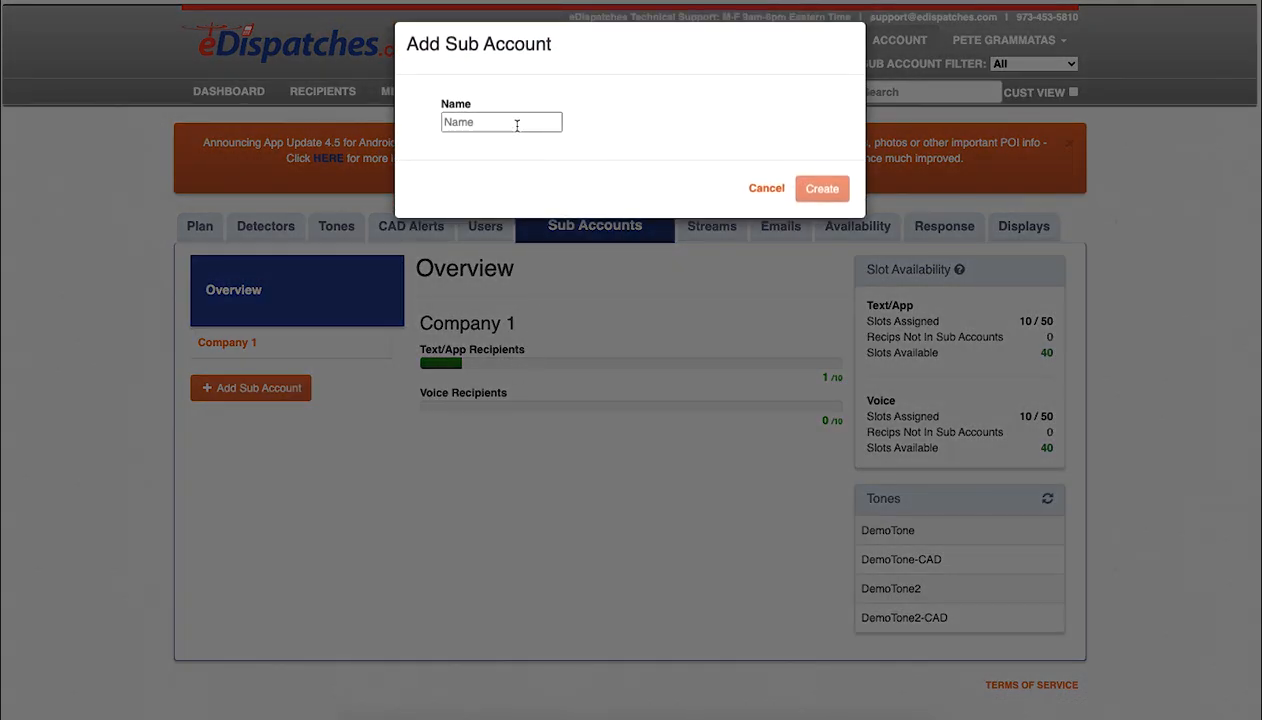
type("Company 2")
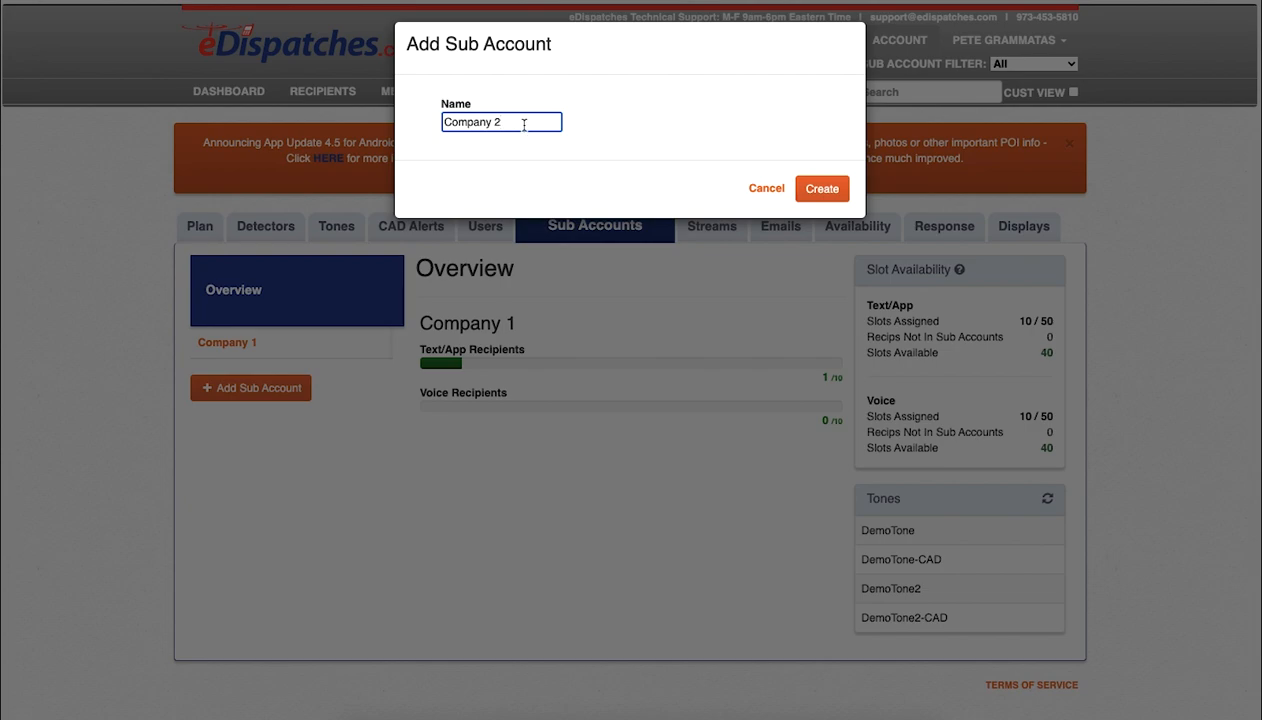
left_click(816, 187)
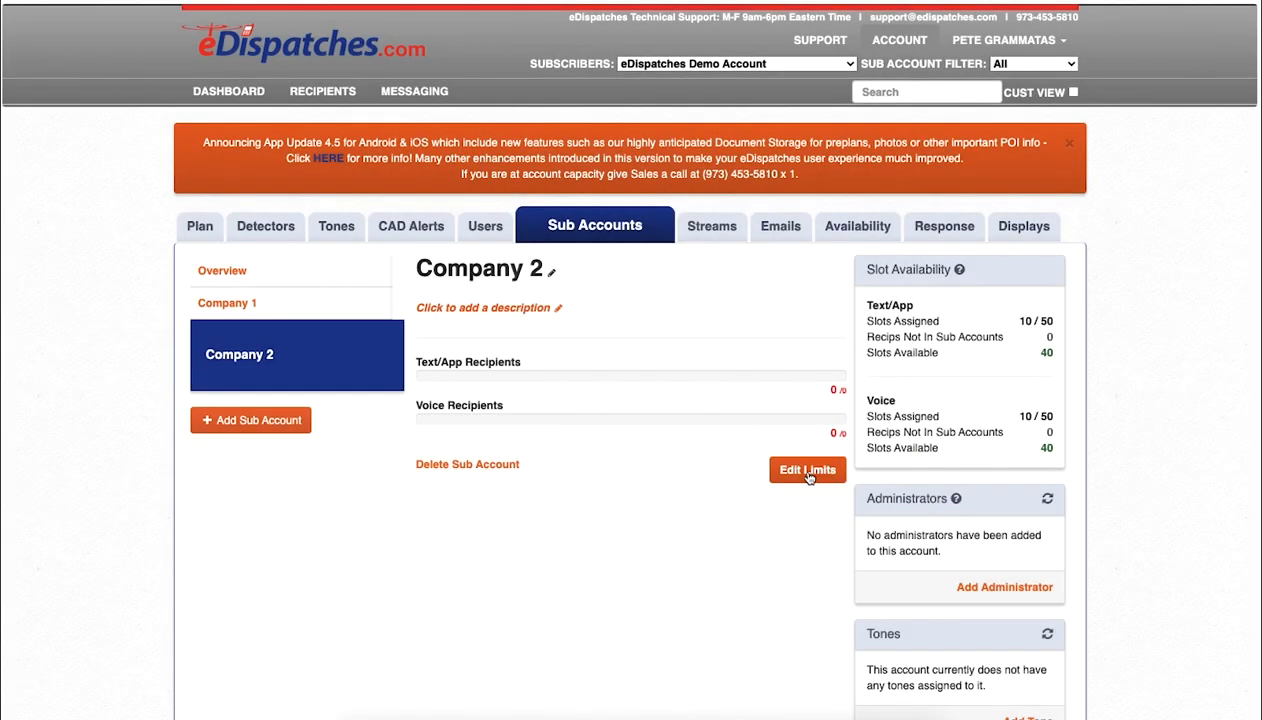
left_click(808, 472)
Step: Set Company 2's text/app and voice recipient limits to 5 each
left_click(818, 366)
type("5")
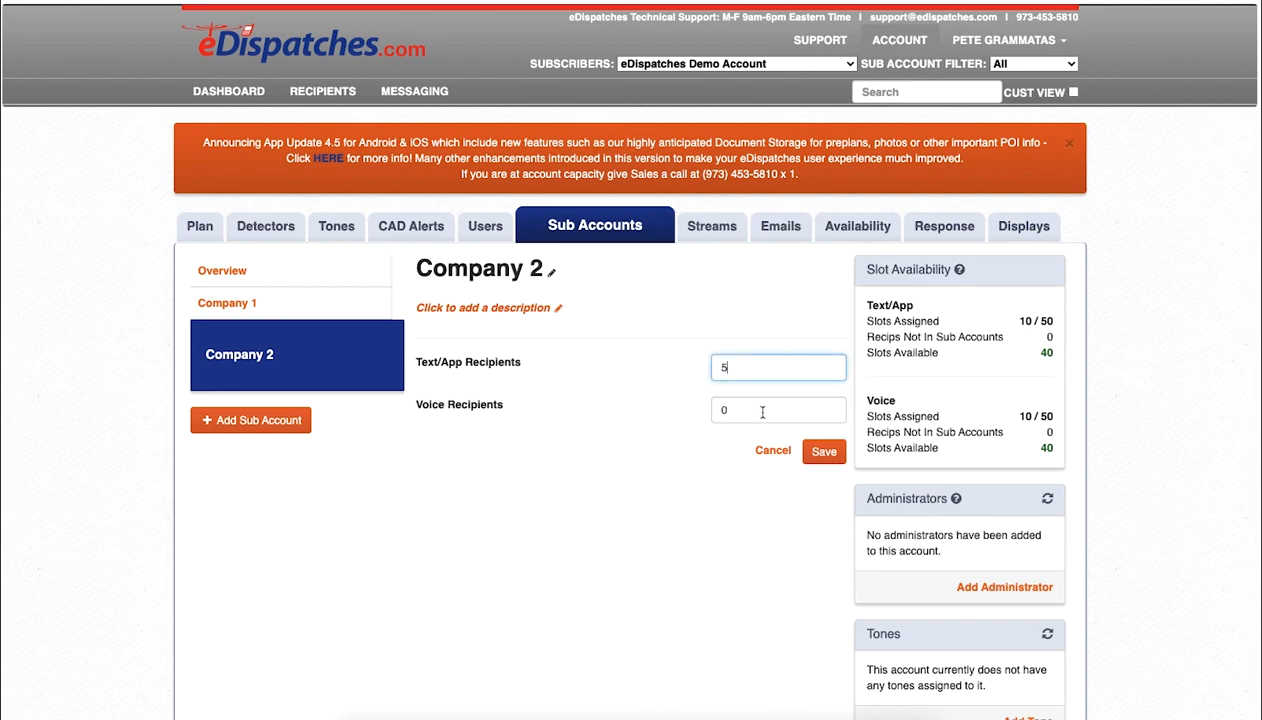
key("Tab")
type("5")
left_click(822, 452)
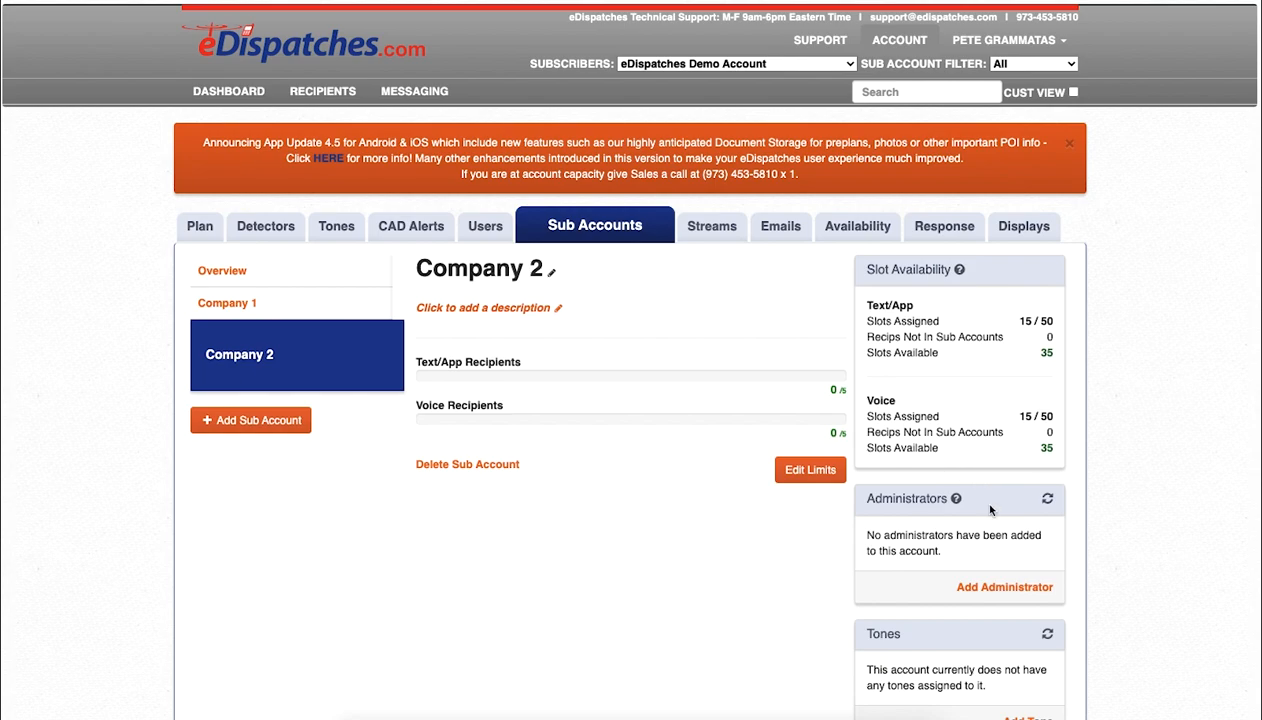
Step: Add user ChiefCompany2 as Company 2's administrator
left_click(997, 587)
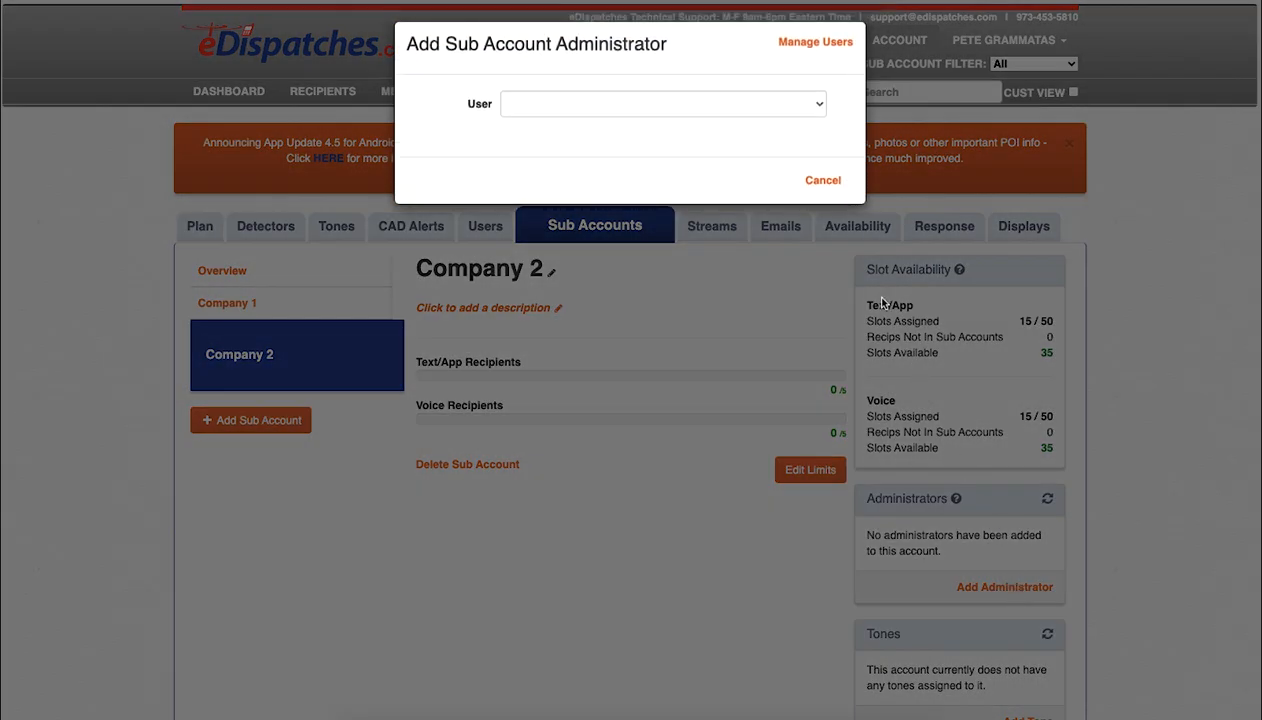
left_click(796, 106)
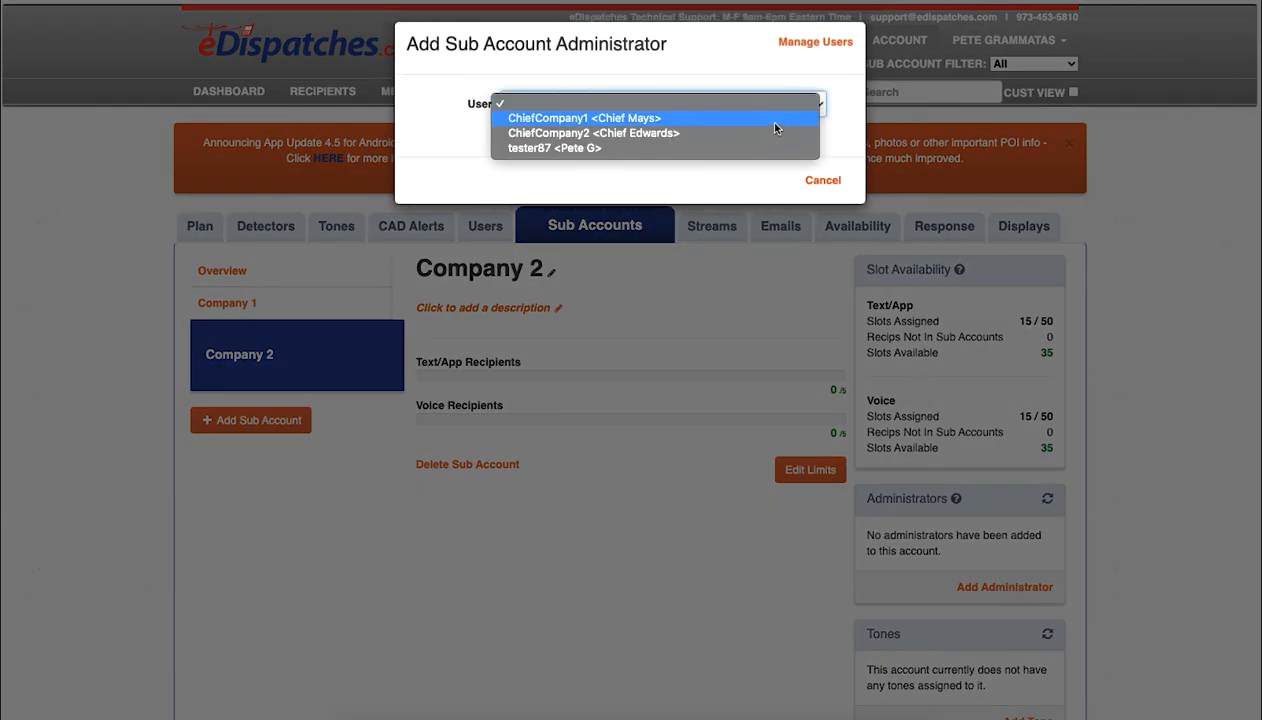
left_click(757, 128)
left_click(827, 188)
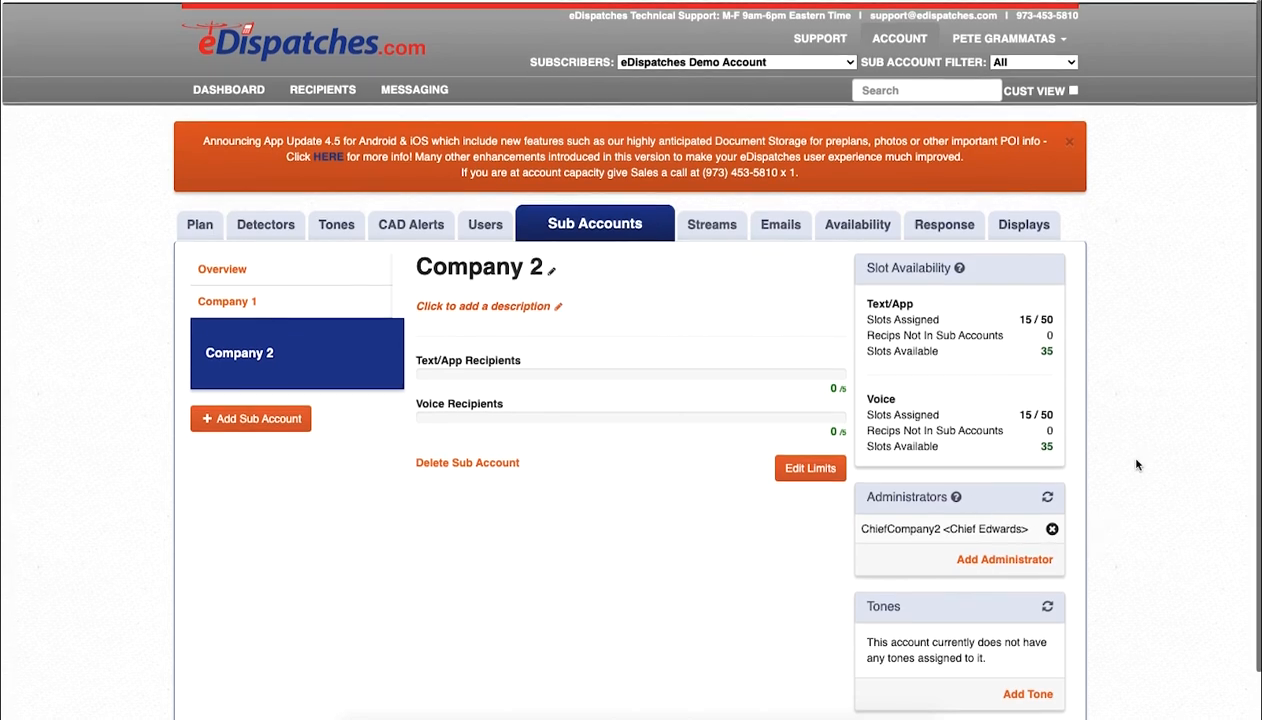
scroll(1120, 460, "down", 1)
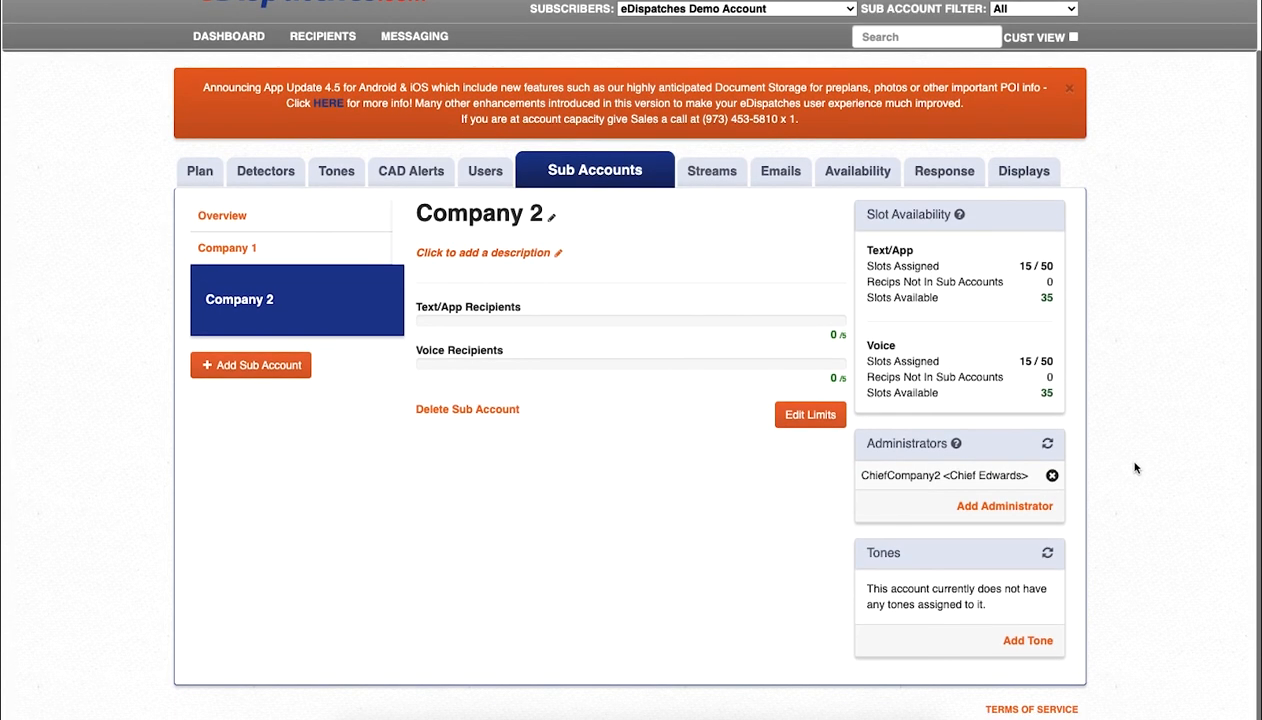
Step: Add the tones DemoTone2 and DemoTone2-CAD to Company 2's tone list
left_click(1040, 643)
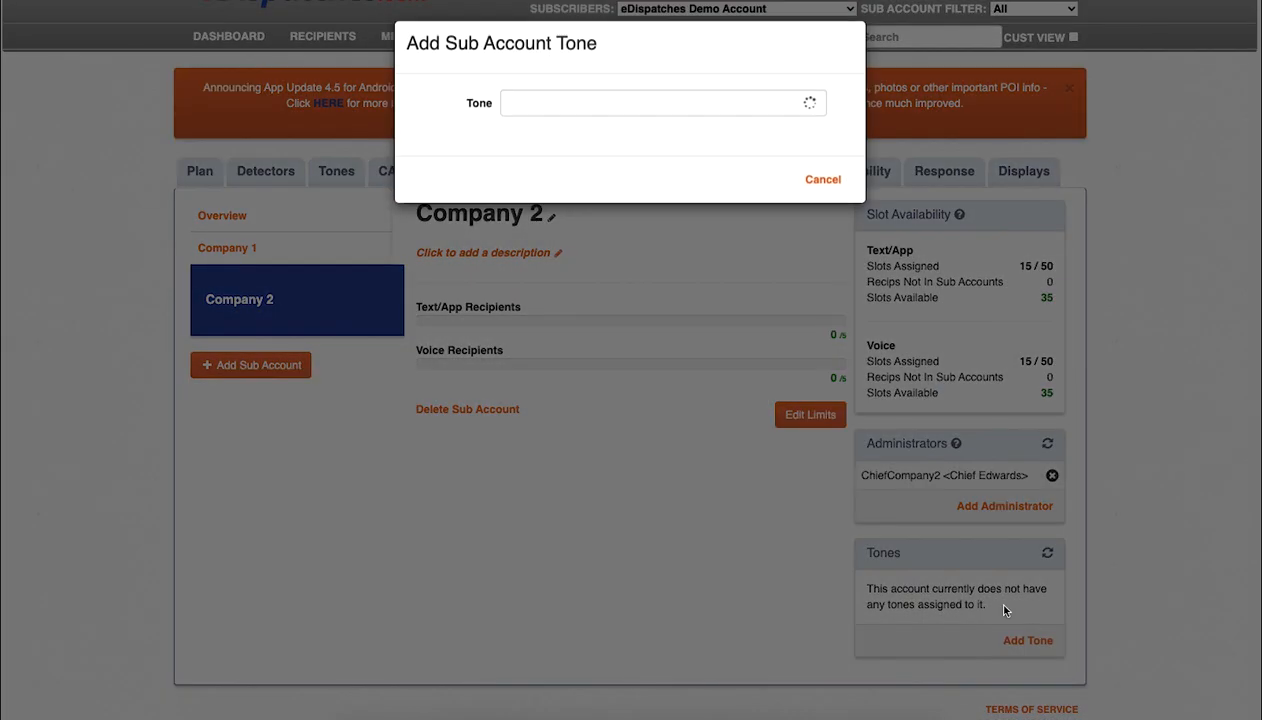
left_click(662, 100)
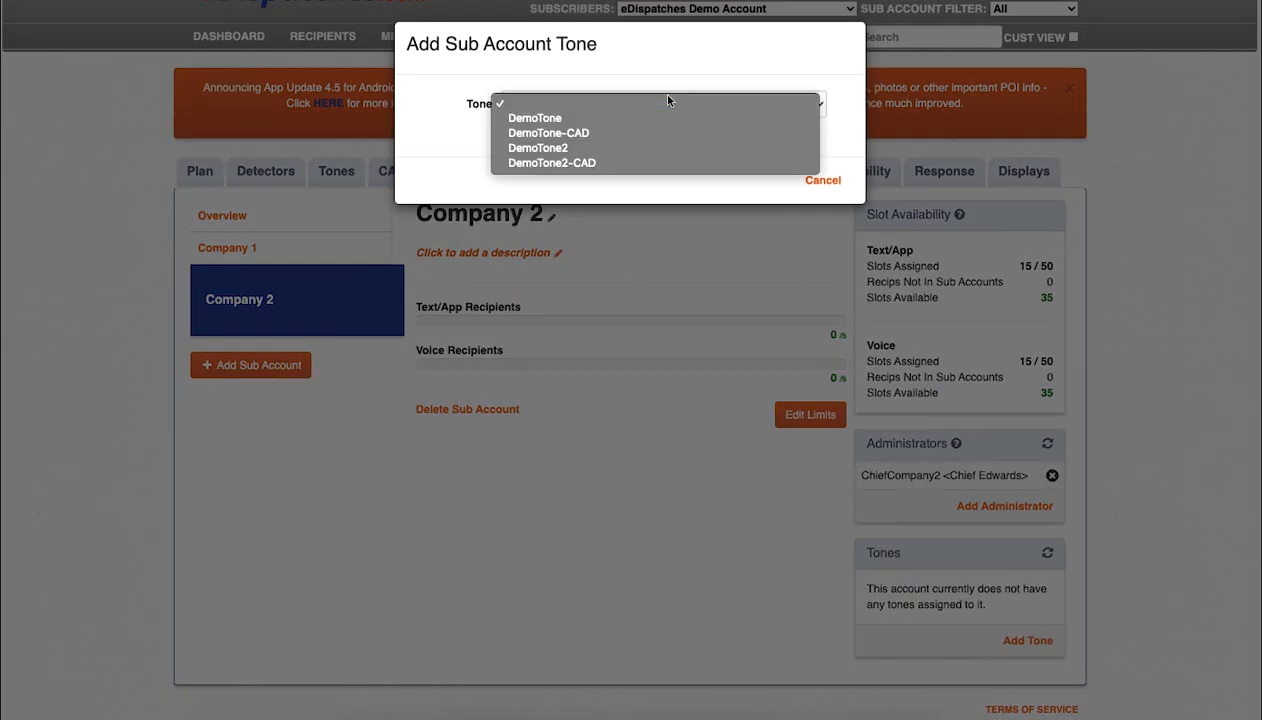
left_click(621, 148)
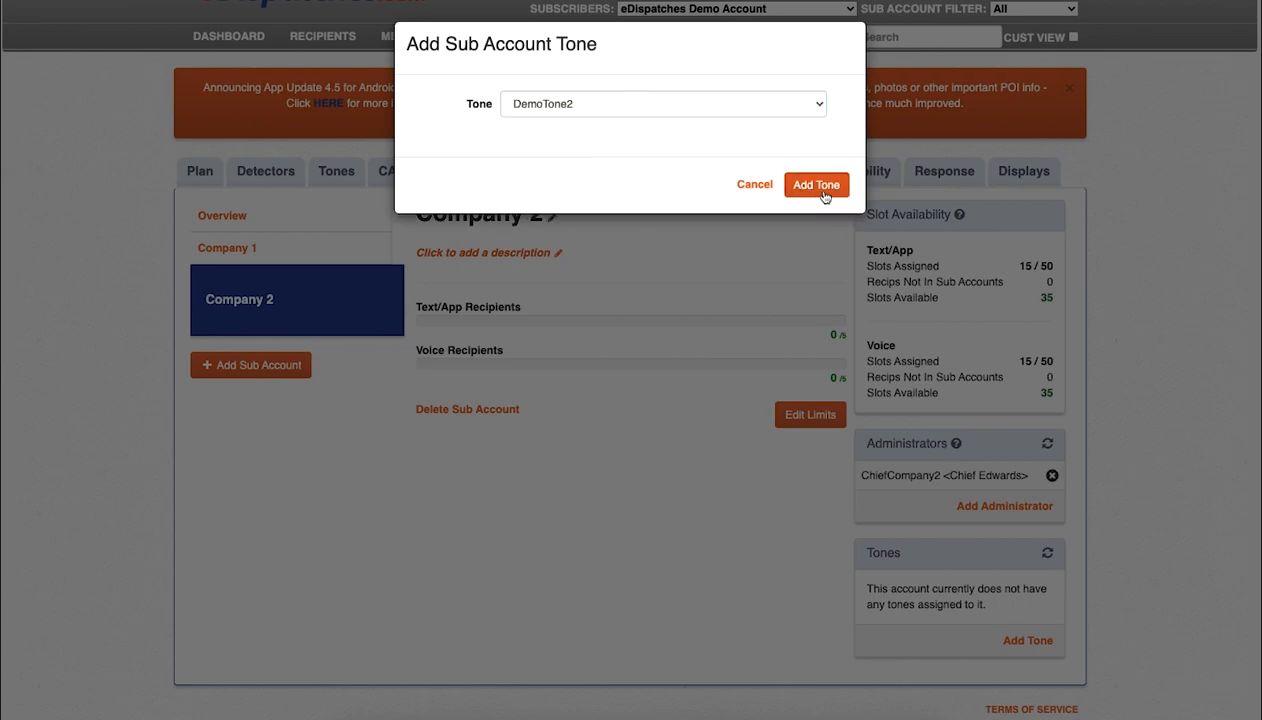
left_click(818, 188)
left_click(1033, 640)
left_click(670, 98)
left_click(625, 163)
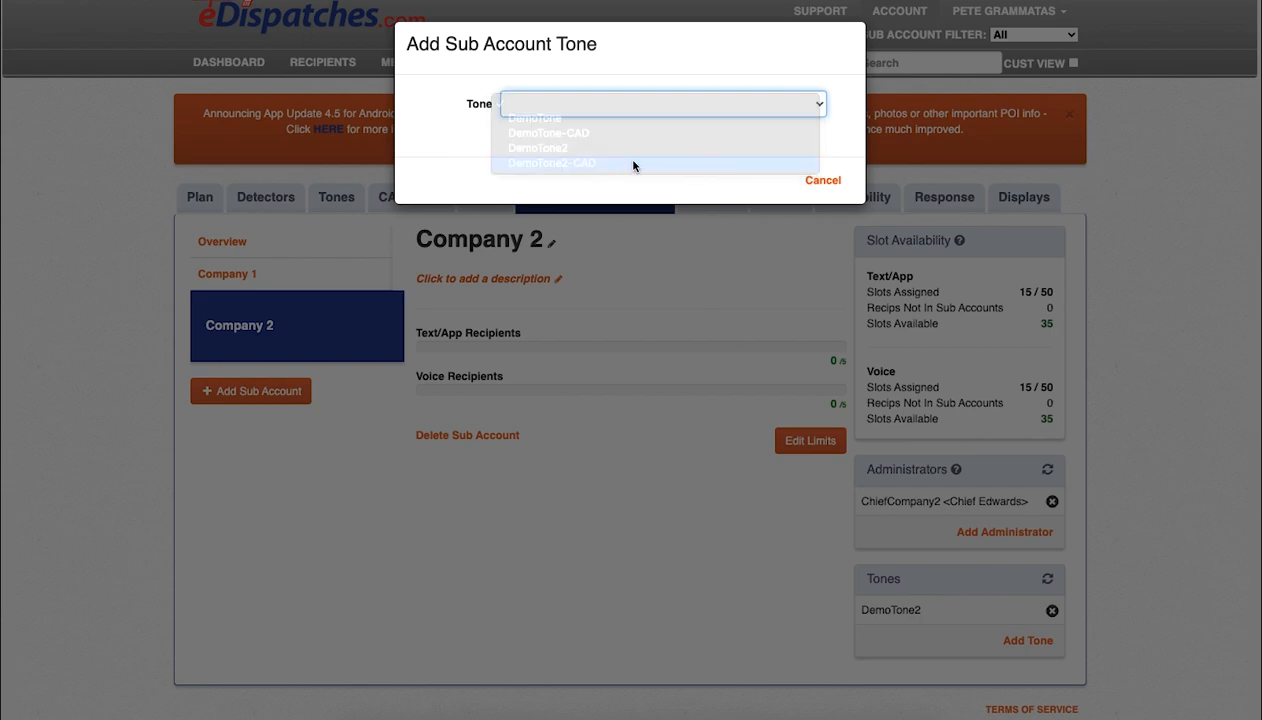
left_click(811, 190)
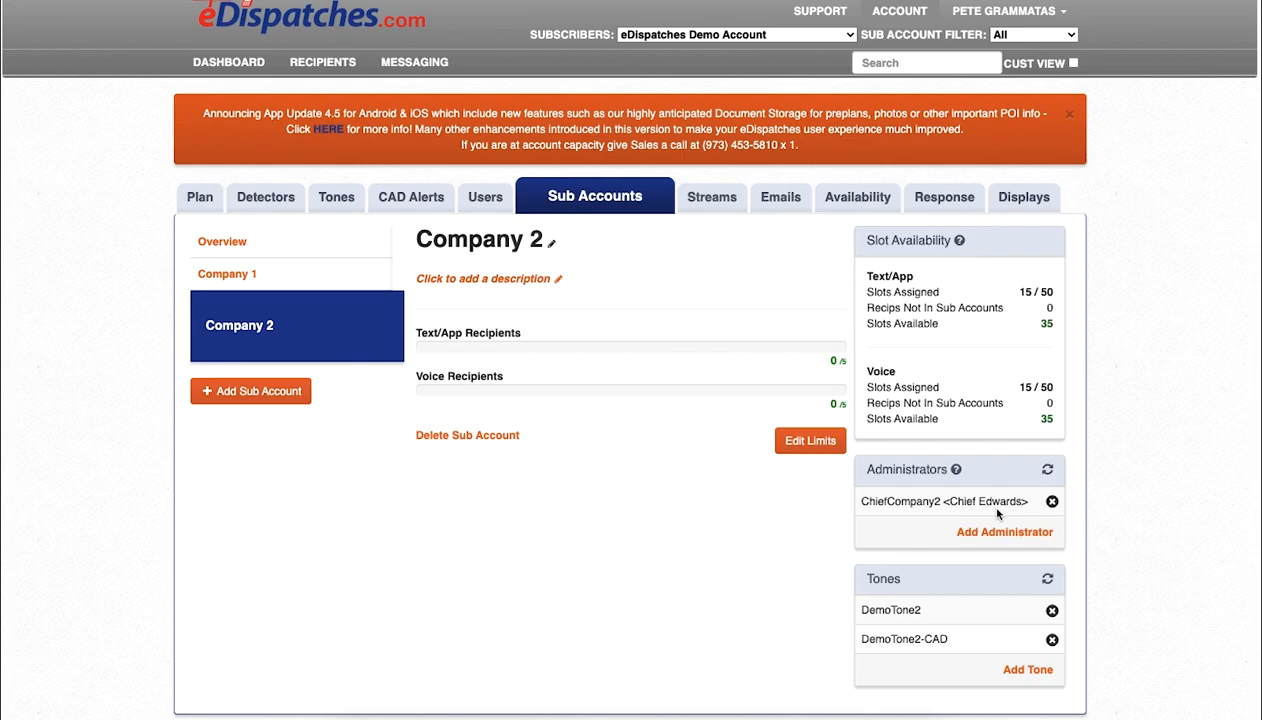
Step: Select Company 1 in the sub accounts list to view its administrator and DemoTone tones
left_click(300, 278)
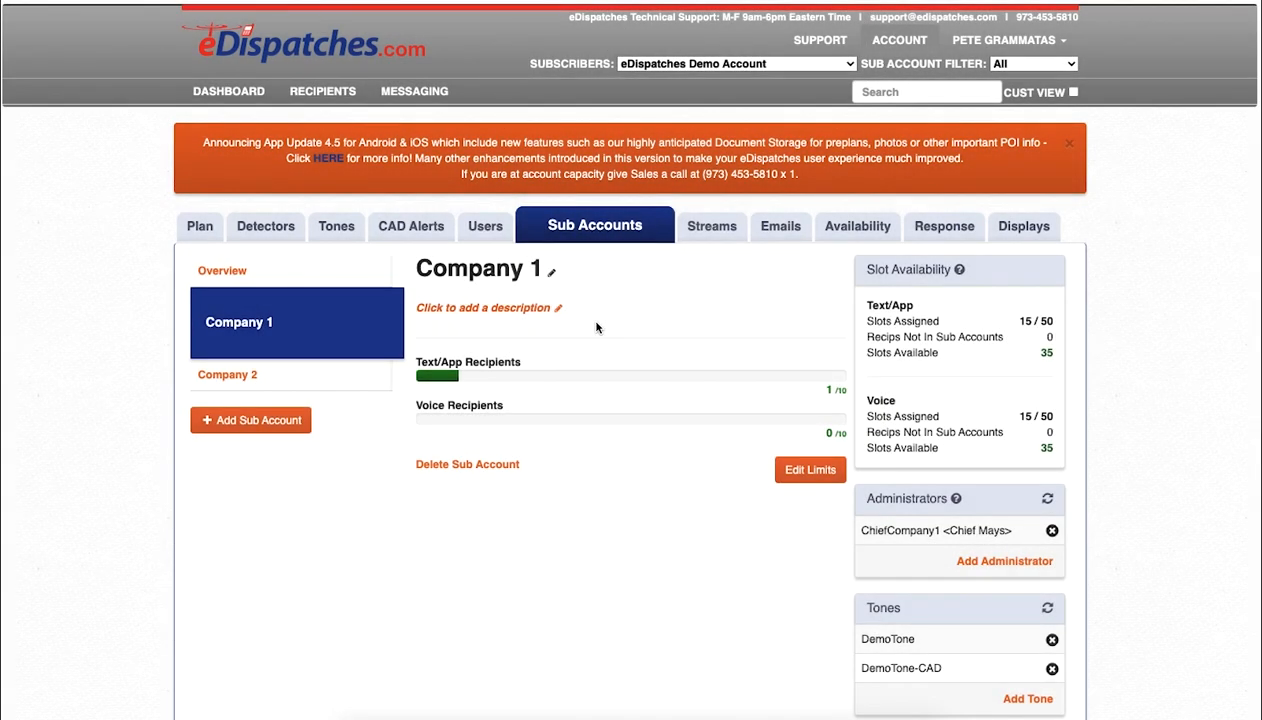